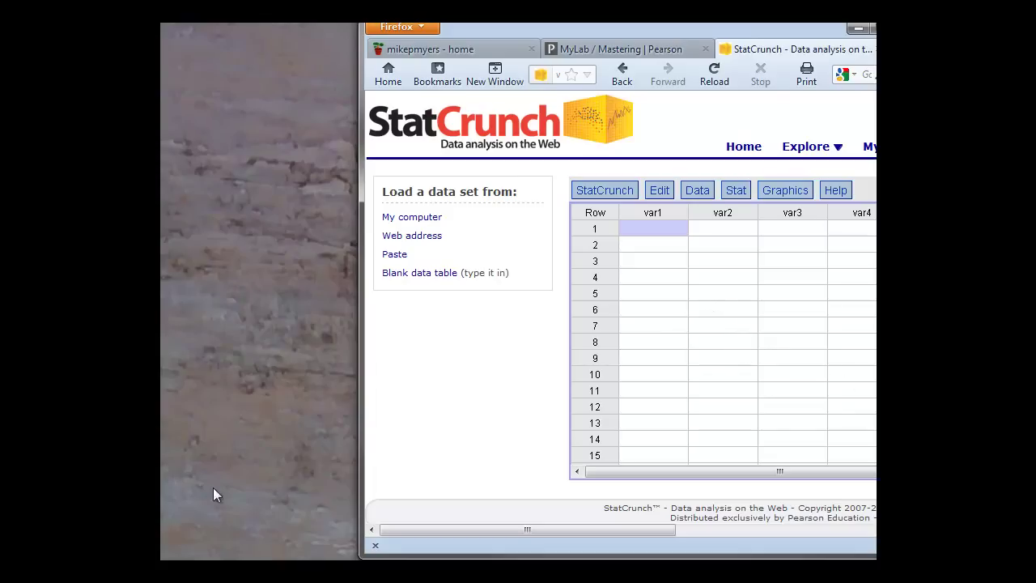
View the vitamin C study slide in PowerPoint, then bring StatCrunch back to the front.
{"action": "left_click_drag", "start_coordinate": [190, 571], "coordinate": [311, 72]}
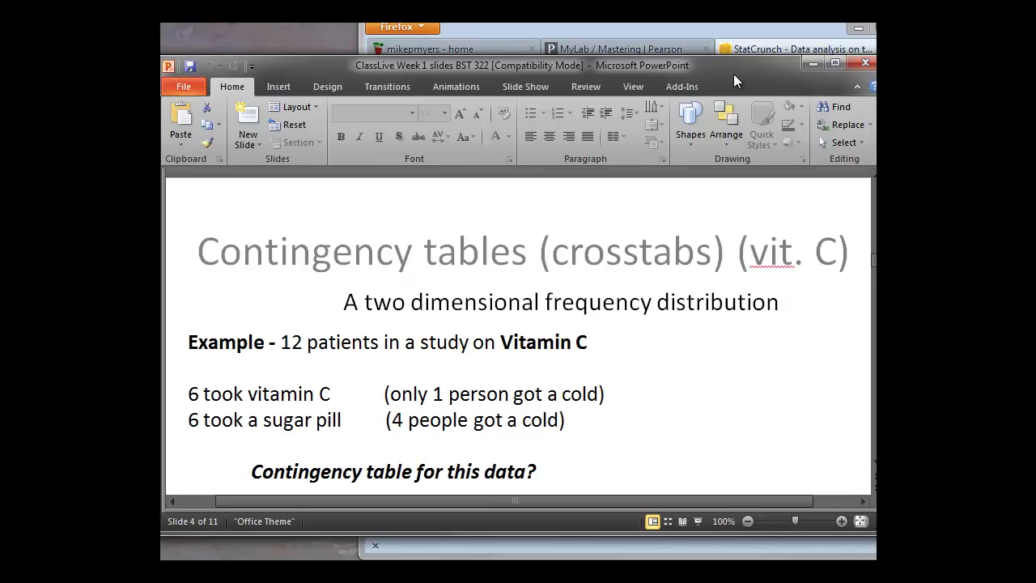
{"action": "left_click", "coordinate": [705, 31]}
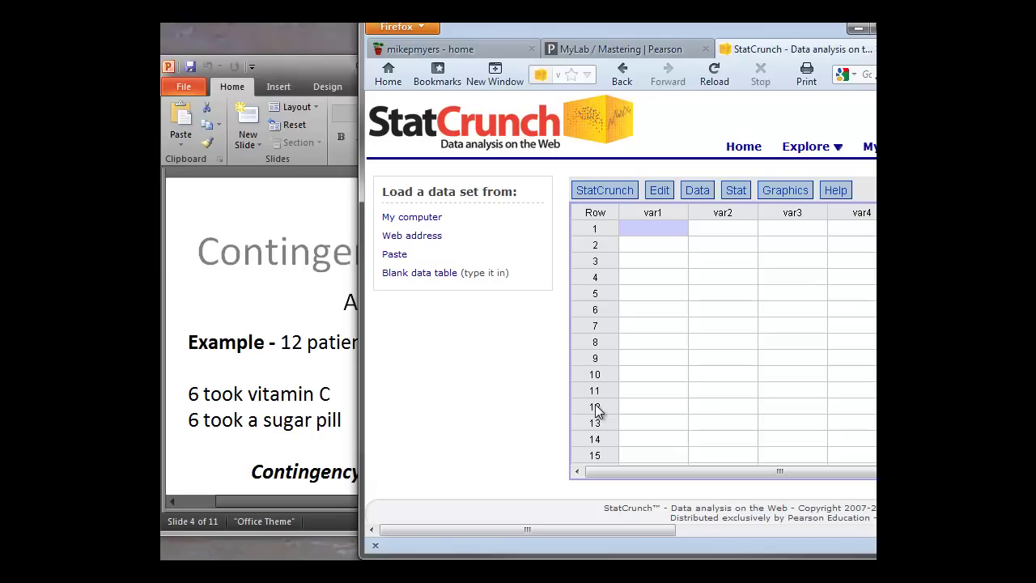
Rename StatCrunch columns var1 and var2 to Cold and Vit C.
{"action": "left_click", "coordinate": [653, 211]}
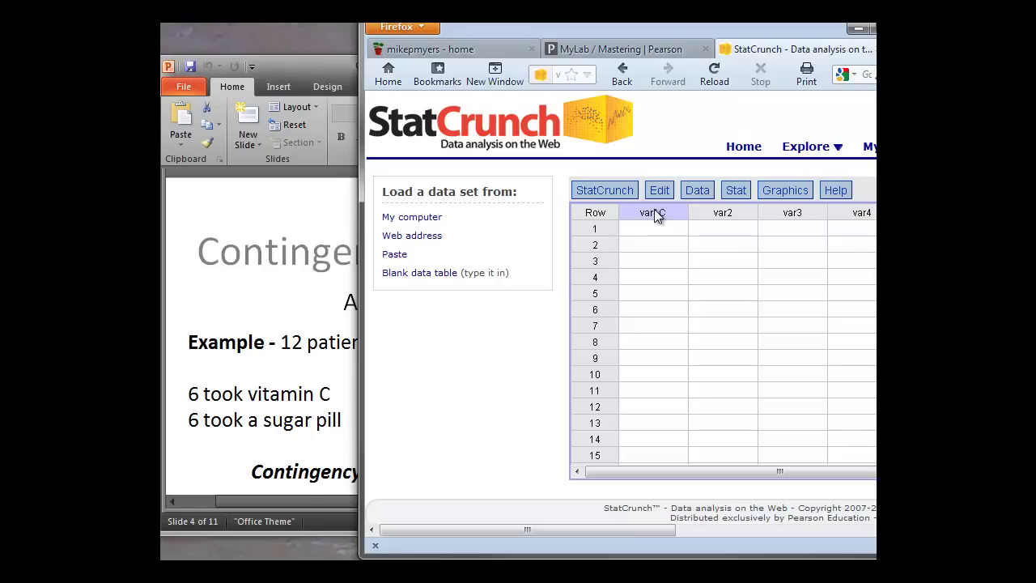
{"action": "type", "text": "Cold"}
{"action": "left_click", "coordinate": [720, 216]}
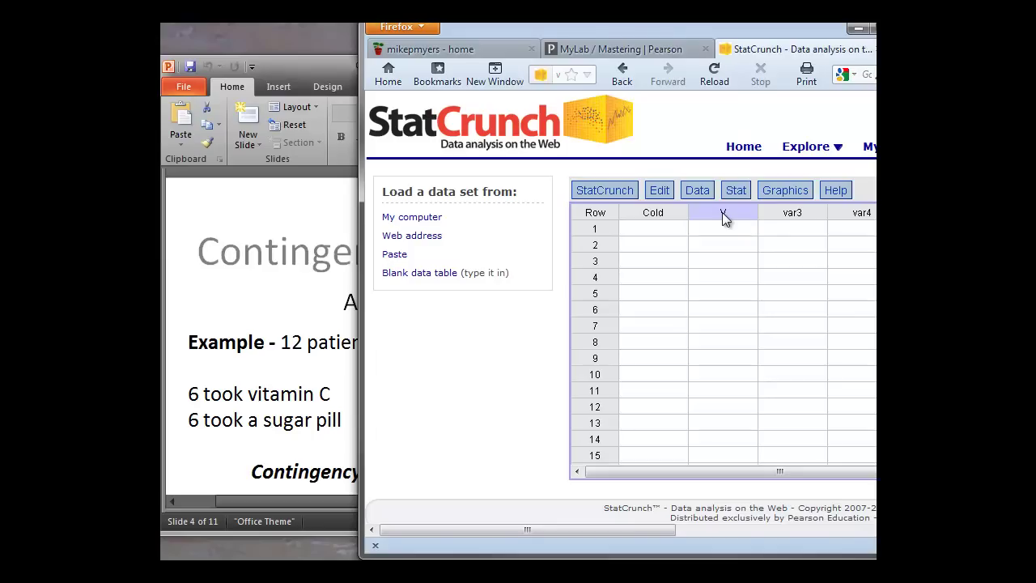
{"action": "type", "text": "it C"}
{"action": "left_click", "coordinate": [662, 229]}
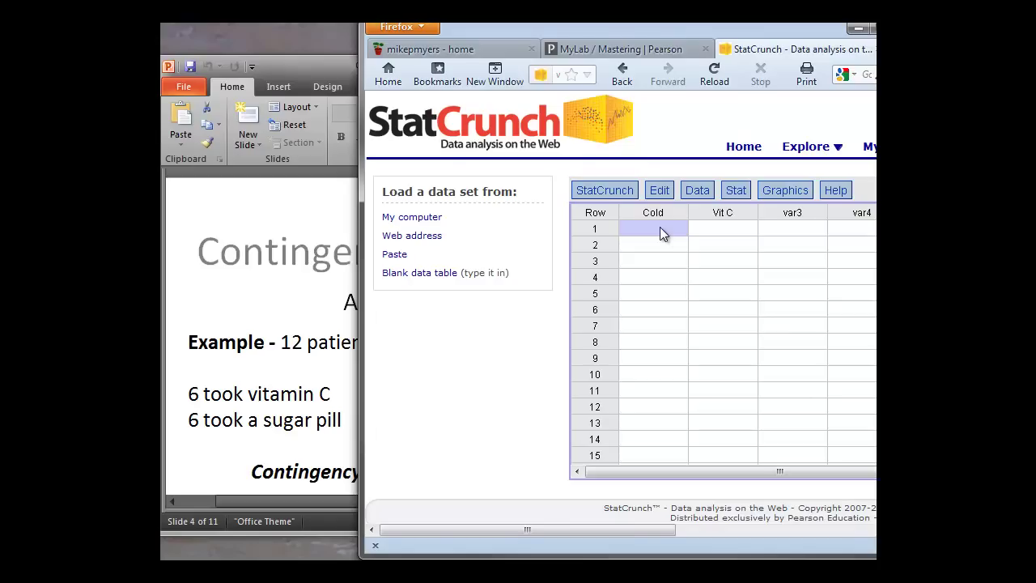
Enter yes in Vit C rows 1–6 for the vitamin C group.
{"action": "left_click", "coordinate": [719, 233]}
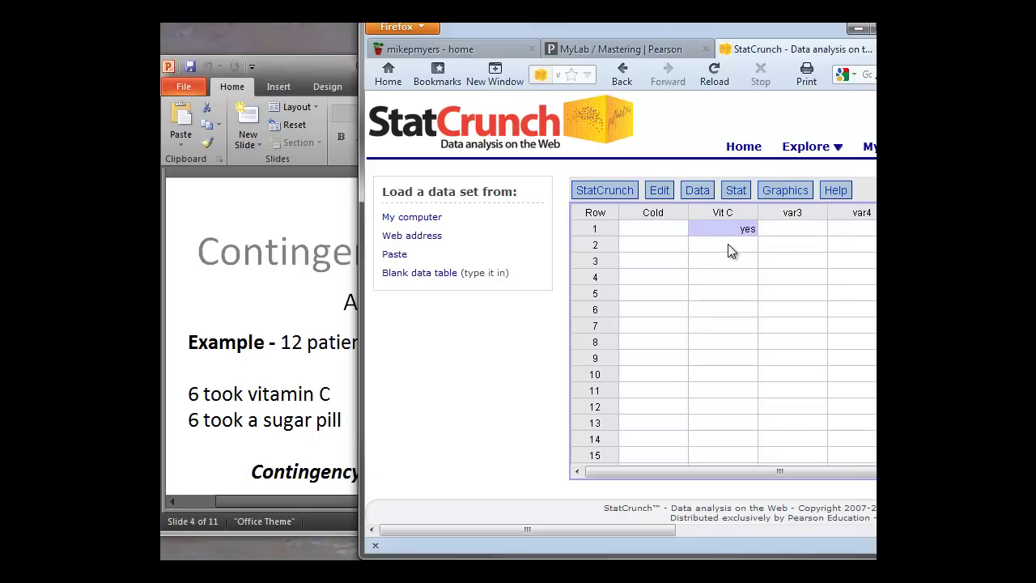
{"action": "left_click", "coordinate": [728, 245]}
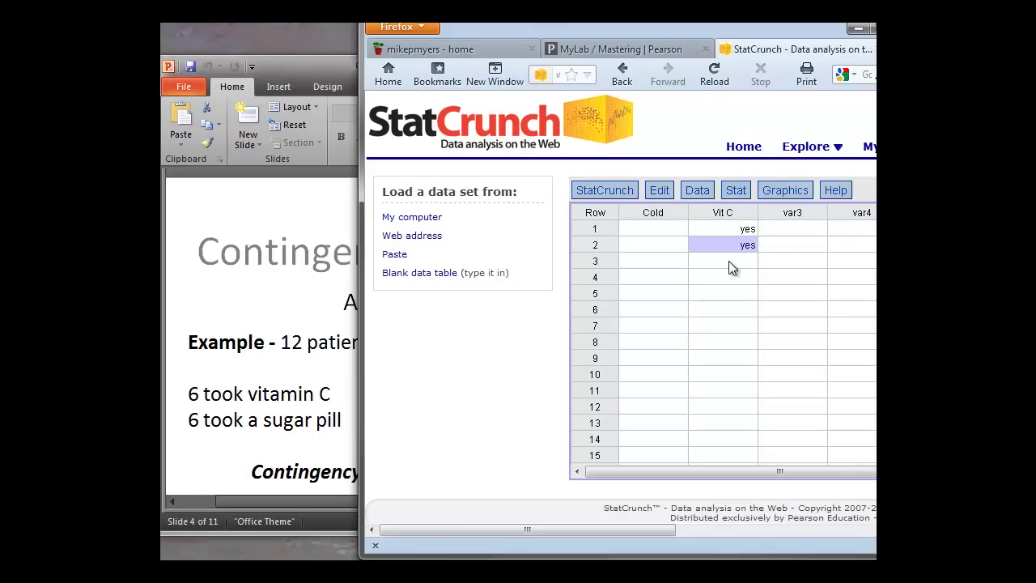
{"action": "left_click", "coordinate": [728, 260]}
{"action": "type", "text": "yes"}
{"action": "left_click", "coordinate": [727, 277]}
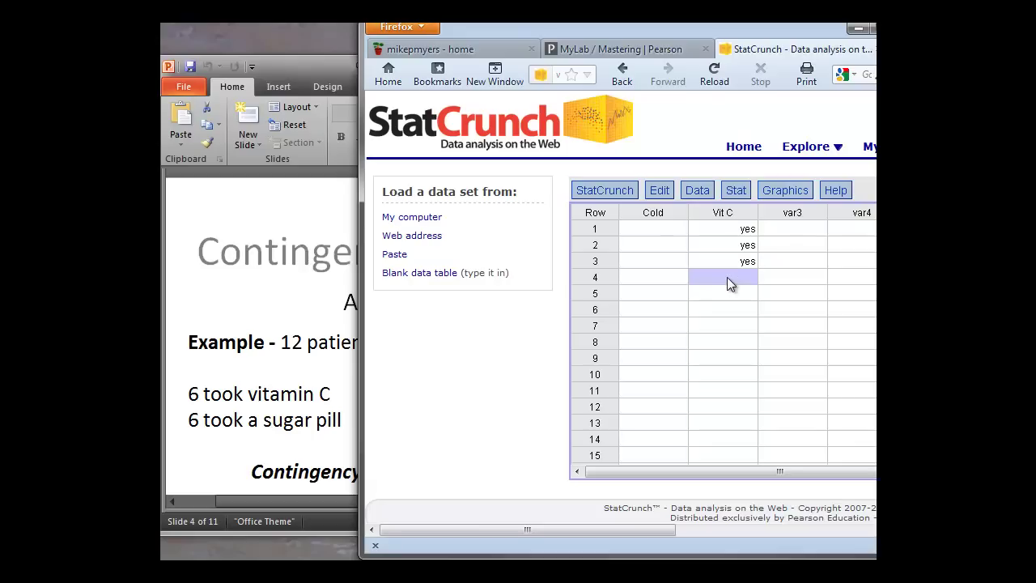
{"action": "left_click", "coordinate": [725, 295]}
{"action": "type", "text": "yes"}
{"action": "left_click", "coordinate": [725, 309]}
Enter no in Vit C rows 7–12 for the sugar-pill group.
{"action": "left_click", "coordinate": [726, 327]}
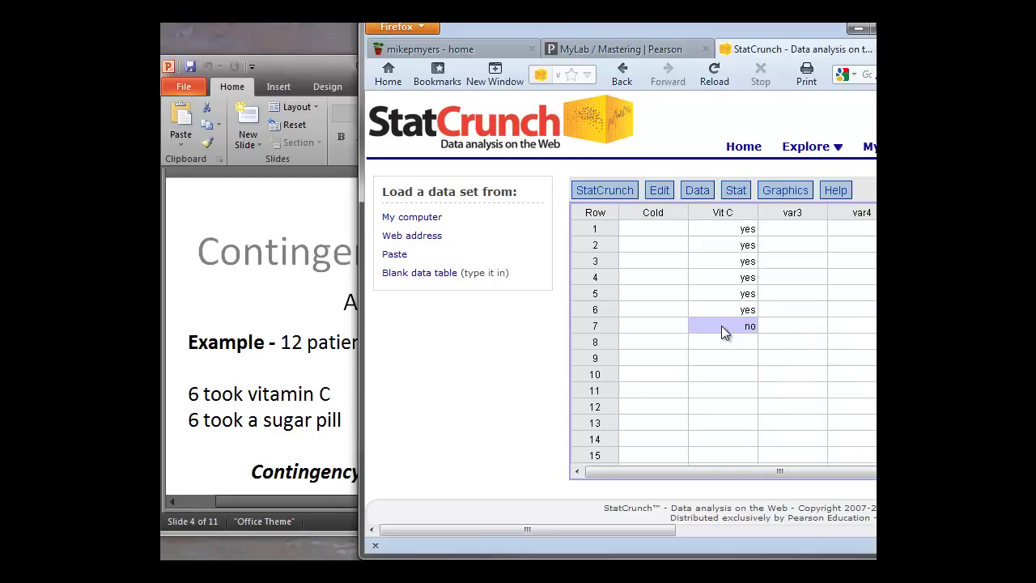
{"action": "left_click", "coordinate": [719, 341]}
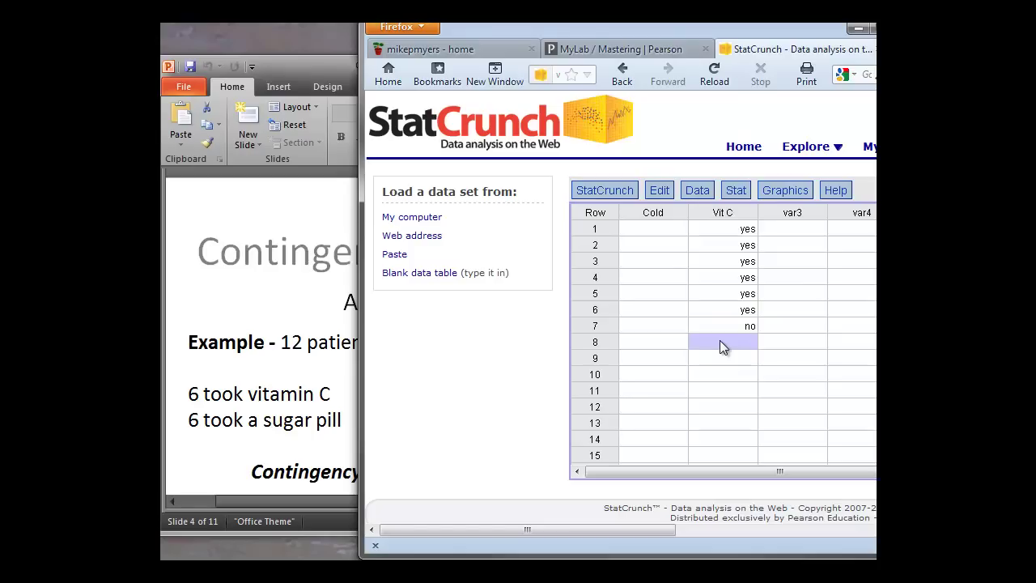
{"action": "type", "text": "no"}
{"action": "left_click", "coordinate": [721, 356]}
{"action": "type", "text": "no"}
{"action": "left_click", "coordinate": [718, 372]}
{"action": "type", "text": "no"}
{"action": "left_click", "coordinate": [720, 391]}
{"action": "type", "text": "no"}
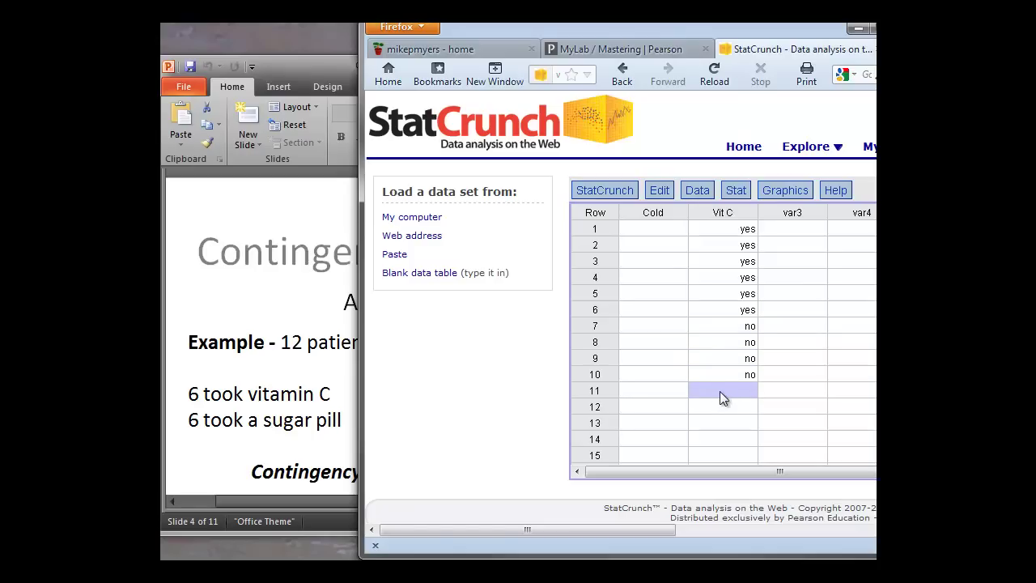
{"action": "left_click", "coordinate": [719, 405]}
{"action": "type", "text": "no"}
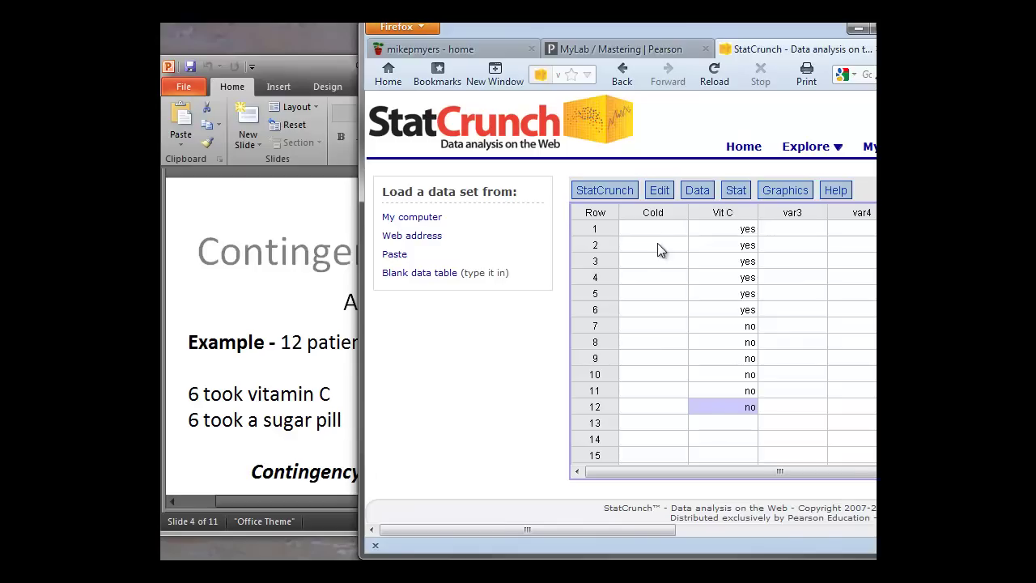
{"action": "left_click", "coordinate": [293, 305]}
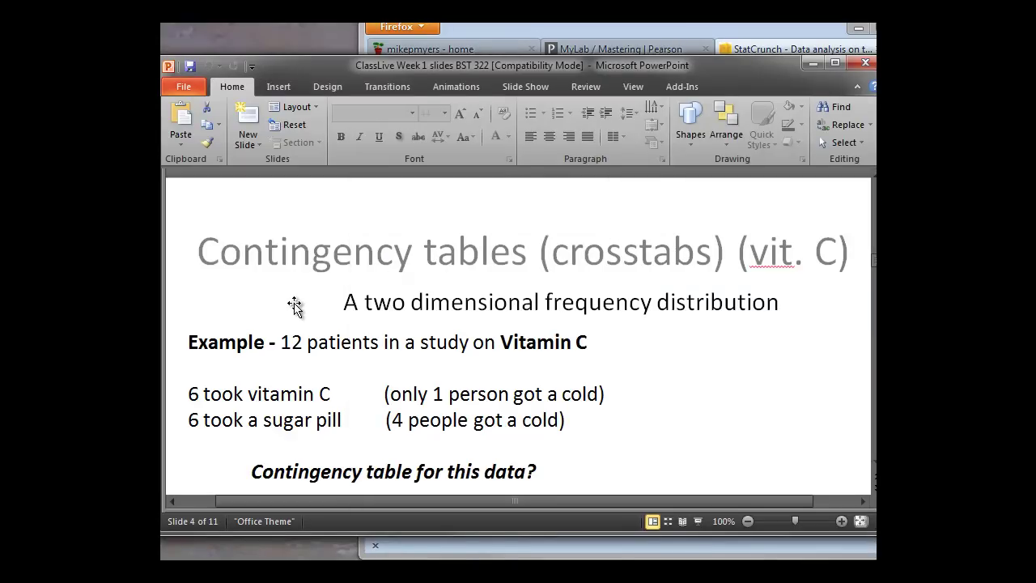
Enter yes in Cold row 1 and no in rows 2–6.
{"action": "left_click", "coordinate": [753, 46]}
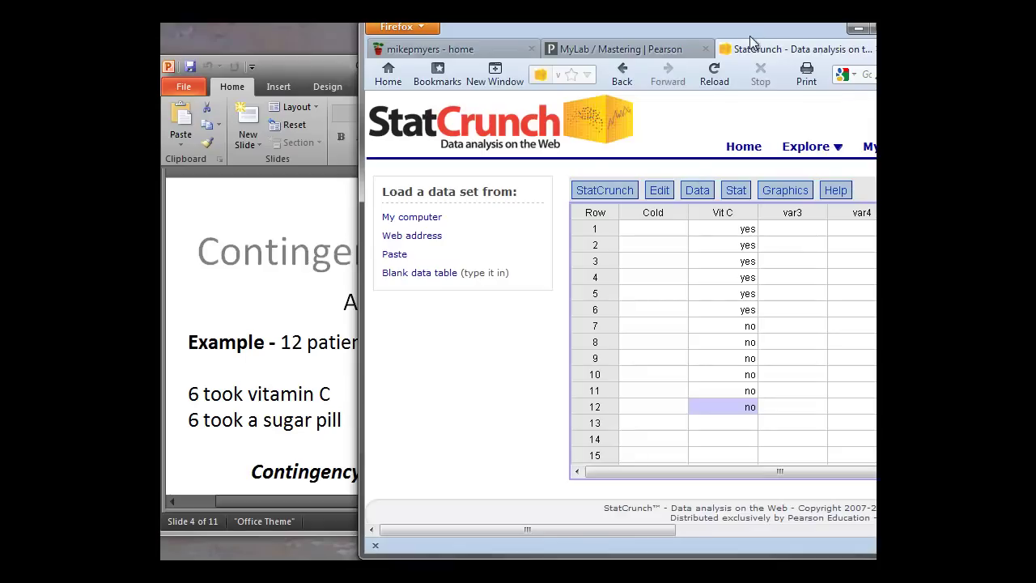
{"action": "left_click", "coordinate": [662, 228]}
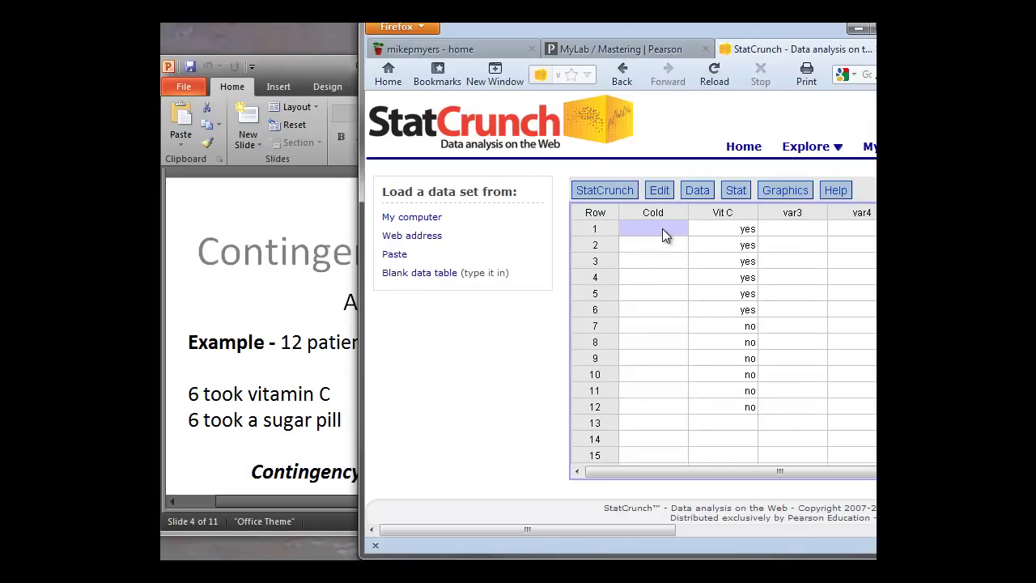
{"action": "type", "text": "yes"}
{"action": "left_click", "coordinate": [674, 248]}
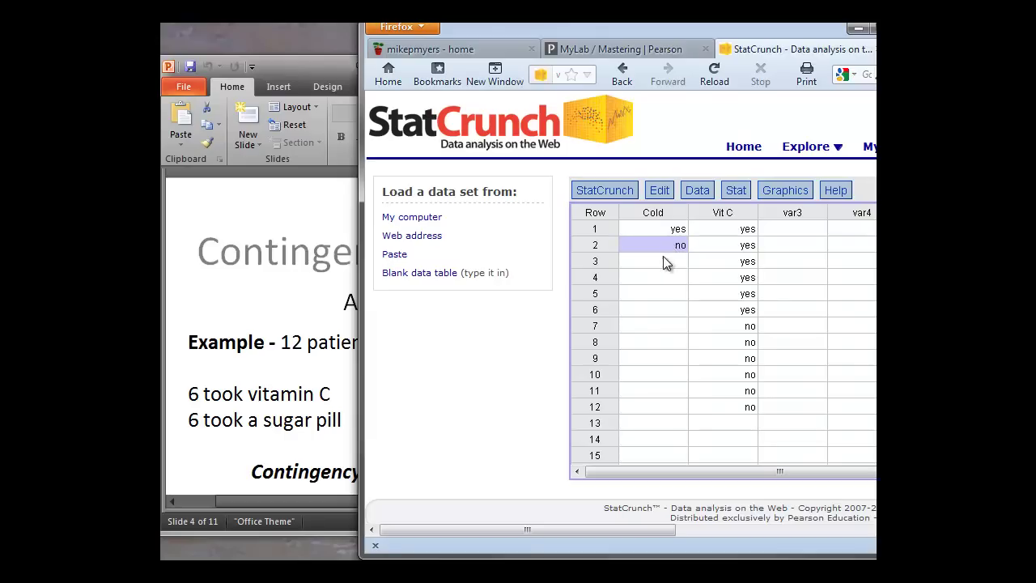
{"action": "left_click", "coordinate": [663, 257]}
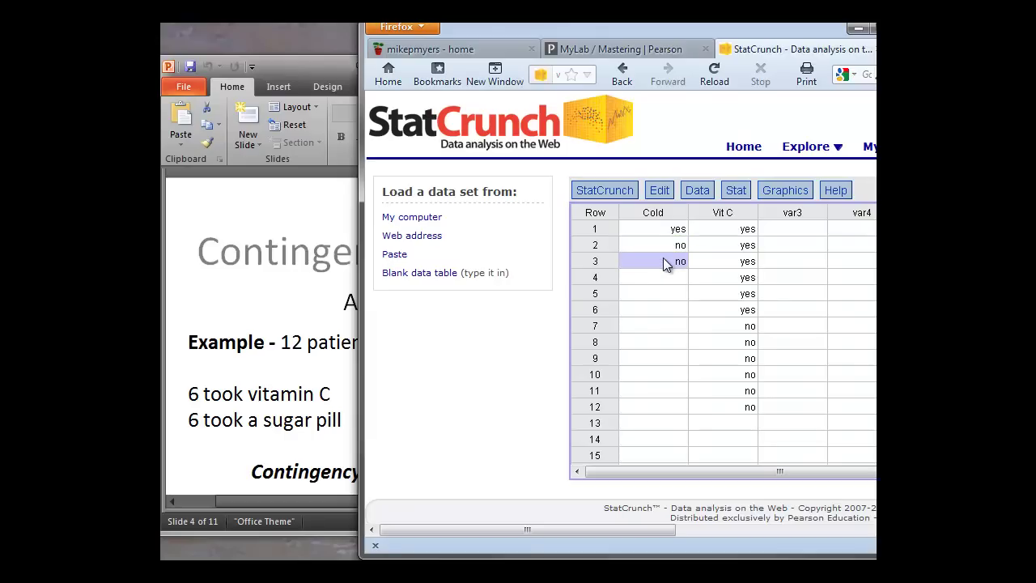
{"action": "left_click", "coordinate": [656, 278]}
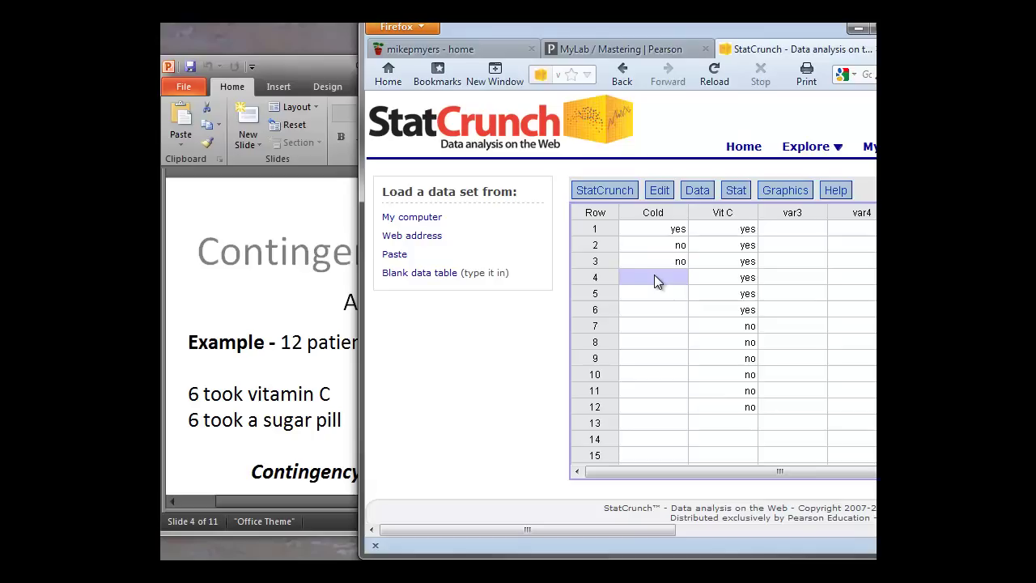
{"action": "left_click", "coordinate": [649, 296]}
{"action": "type", "text": "no"}
{"action": "left_click", "coordinate": [653, 314]}
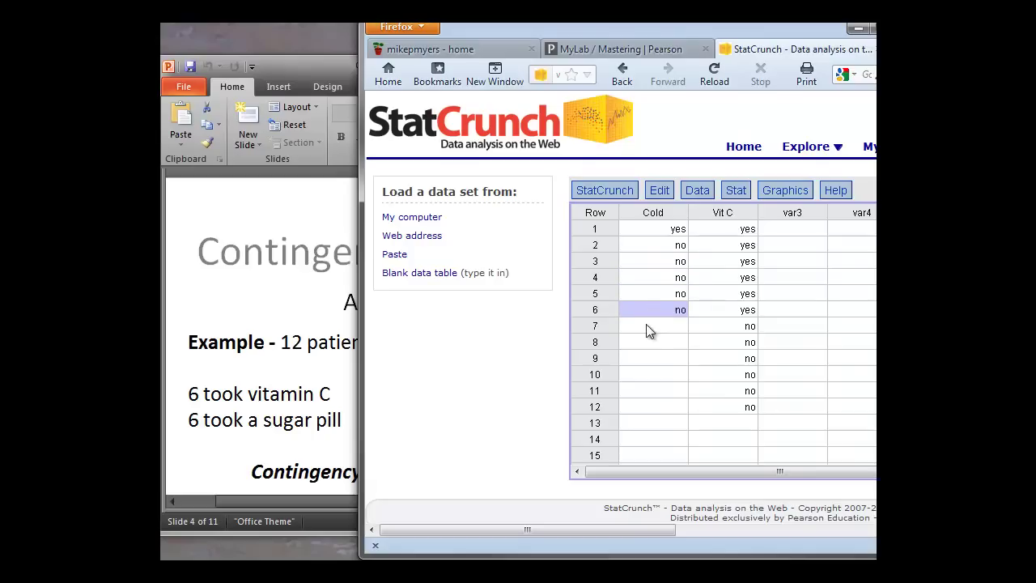
{"action": "left_click", "coordinate": [642, 329]}
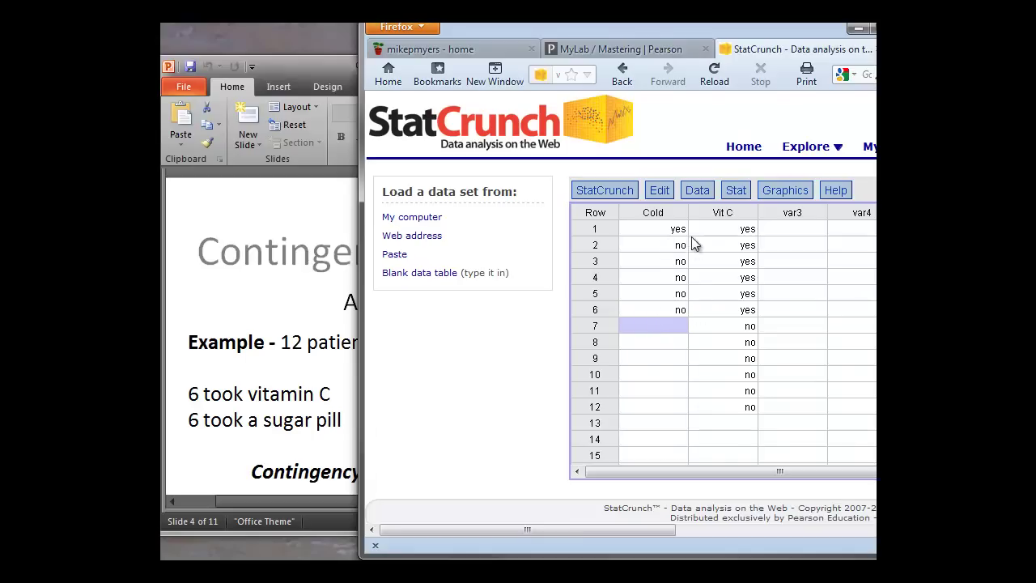
Enter yes in Cold rows 7–10 and no in rows 11–12.
{"action": "left_click", "coordinate": [328, 380]}
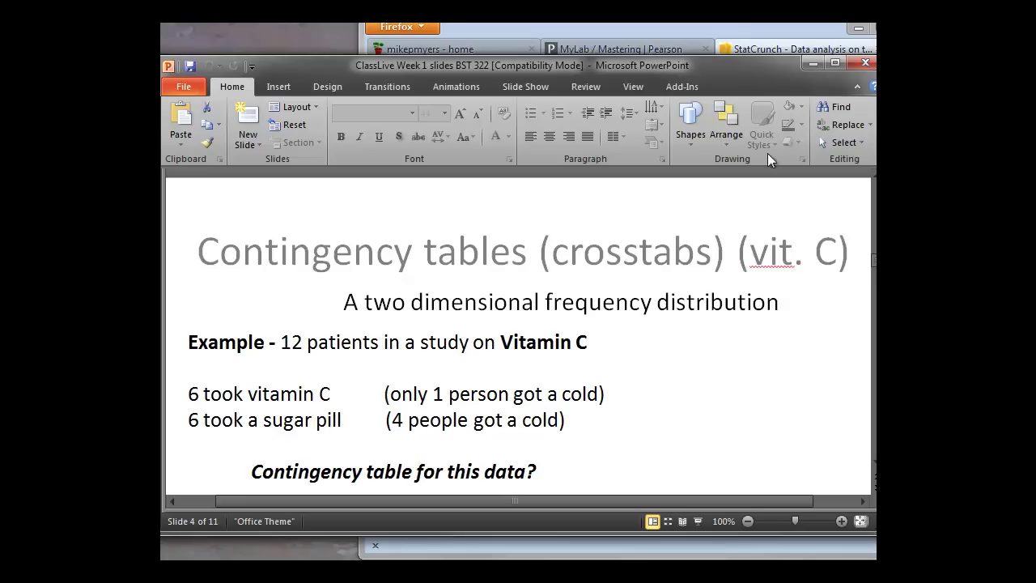
{"action": "left_click", "coordinate": [790, 32]}
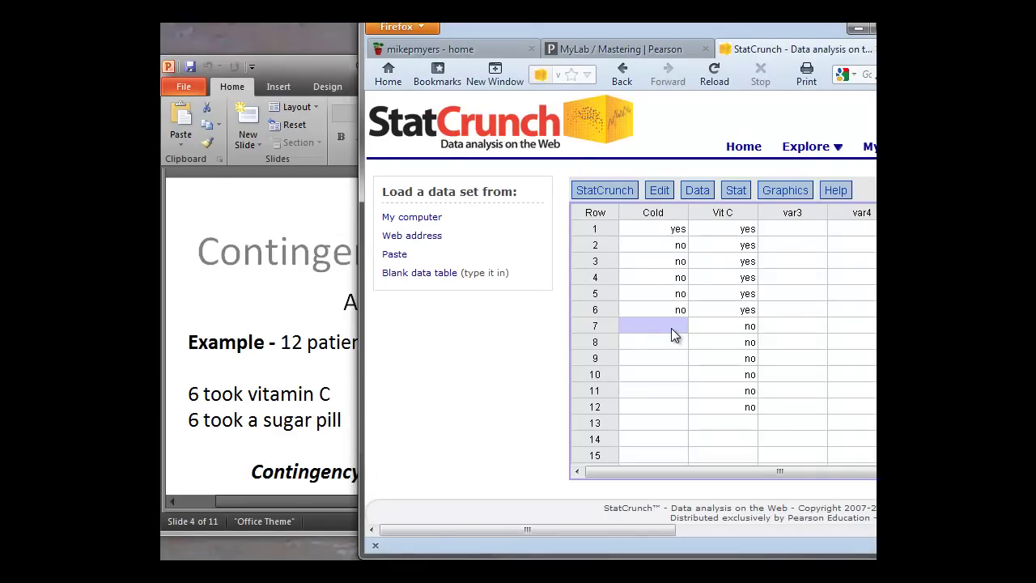
{"action": "type", "text": "yes"}
{"action": "left_click", "coordinate": [645, 342]}
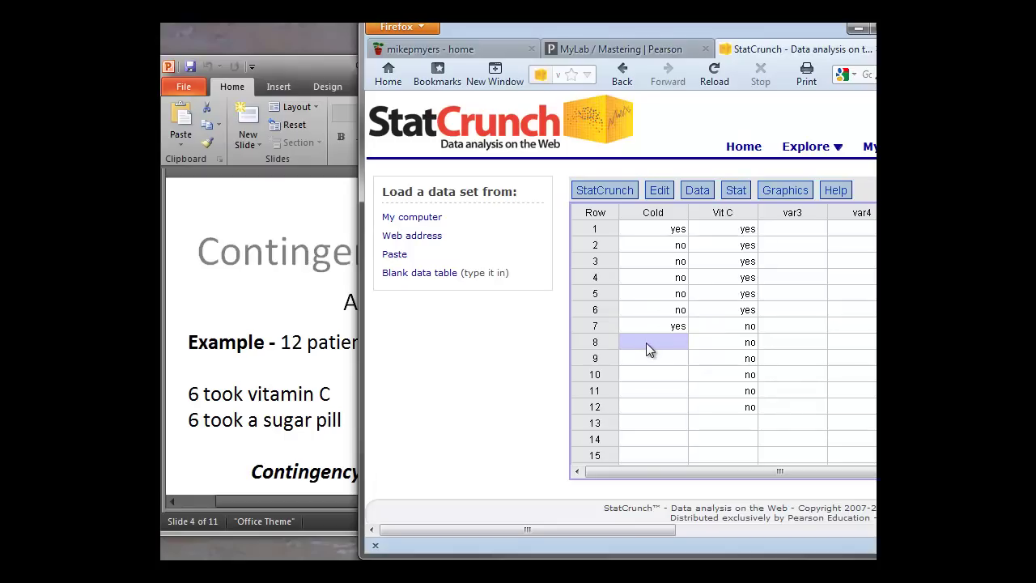
{"action": "left_click", "coordinate": [643, 356]}
{"action": "type", "text": "yes"}
{"action": "left_click", "coordinate": [649, 376]}
{"action": "type", "text": "yes"}
{"action": "left_click", "coordinate": [670, 389]}
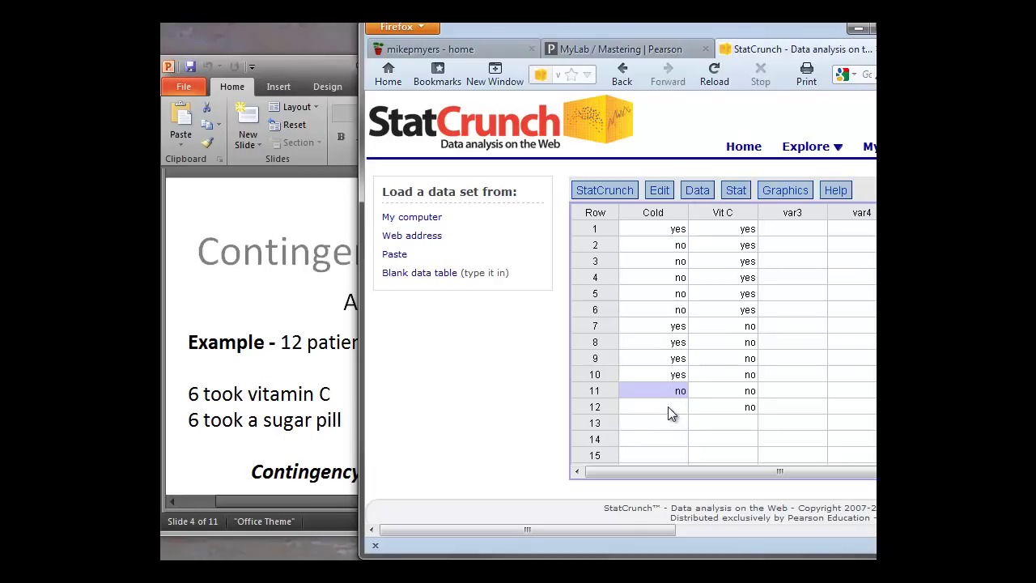
{"action": "left_click", "coordinate": [668, 406]}
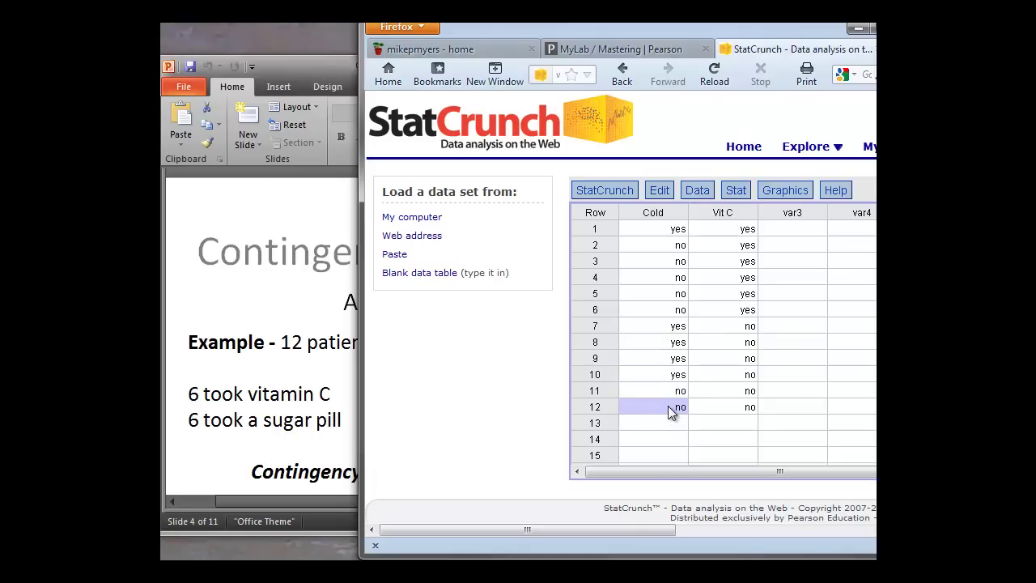
{"action": "left_click", "coordinate": [781, 421]}
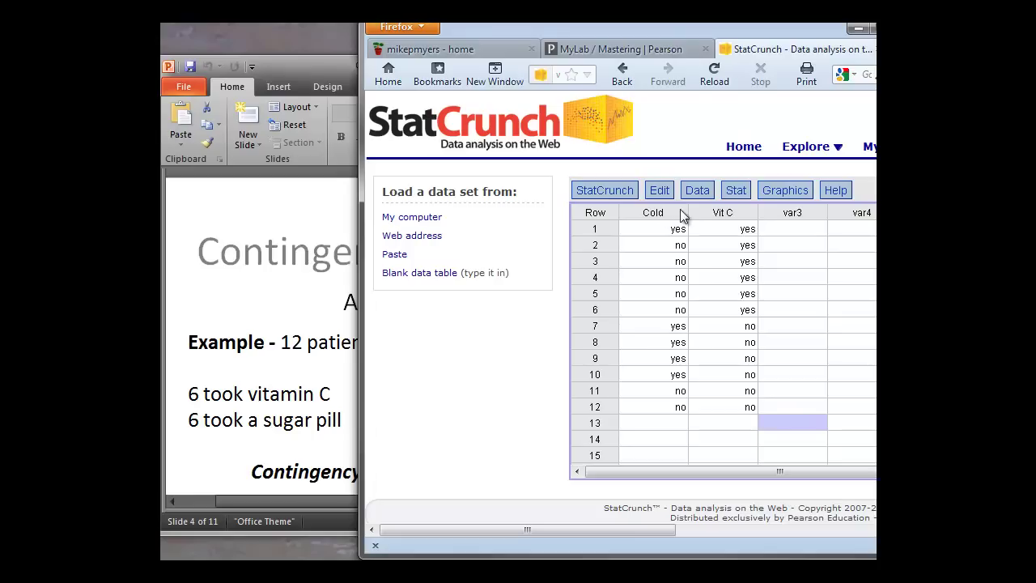
Open Stat > Tables > Contingency > With data for the Cold and Vit C columns.
{"action": "left_click", "coordinate": [737, 194]}
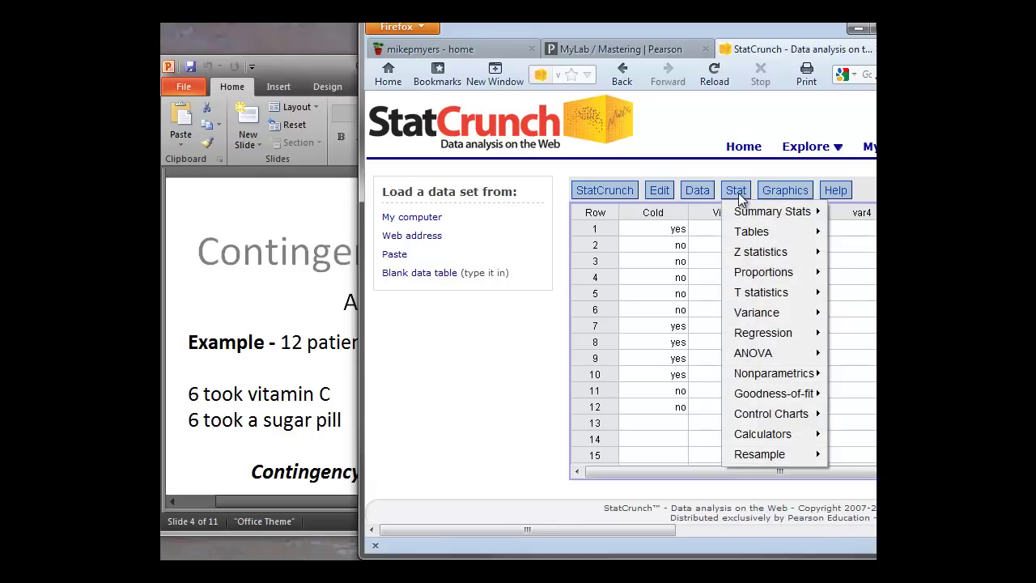
{"action": "mouse_move", "coordinate": [752, 235]}
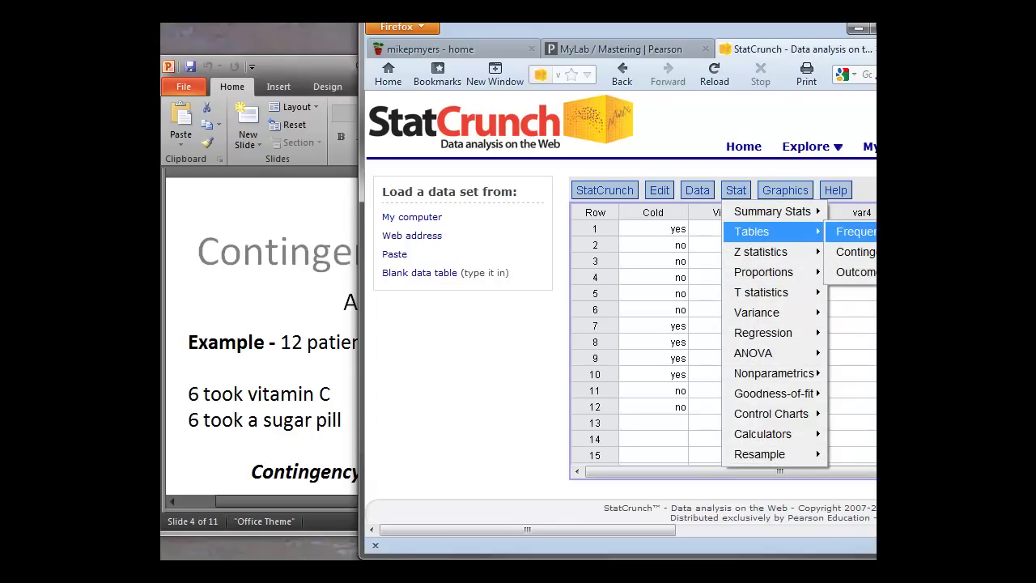
{"action": "mouse_move", "coordinate": [756, 302]}
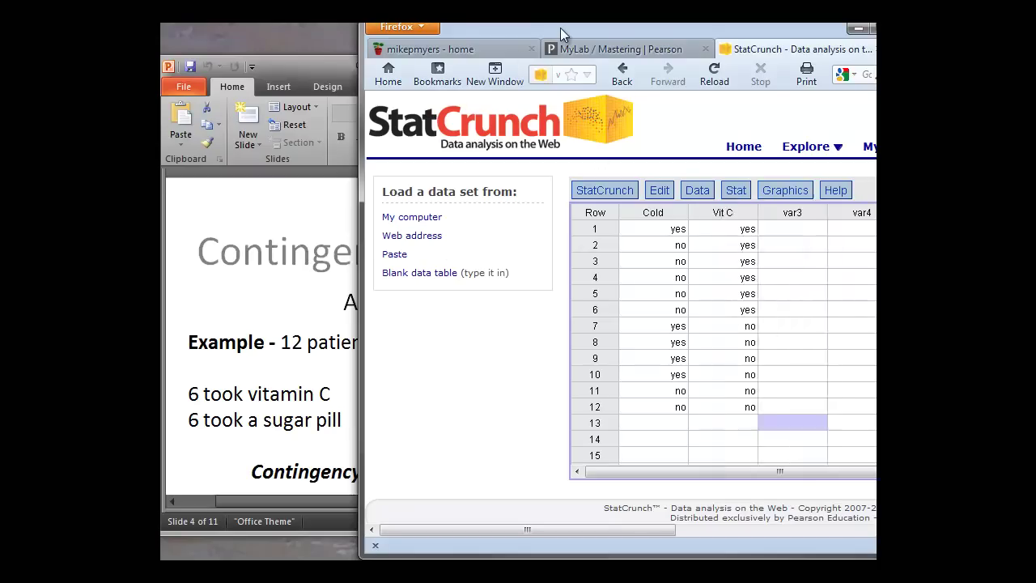
{"action": "left_click_drag", "start_coordinate": [560, 27], "coordinate": [414, 28]}
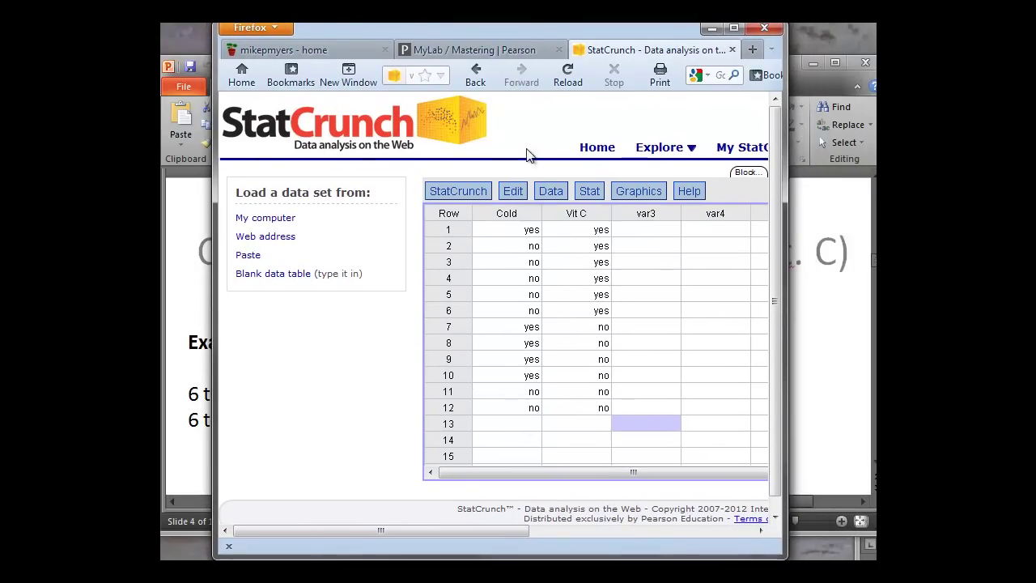
{"action": "left_click", "coordinate": [588, 194]}
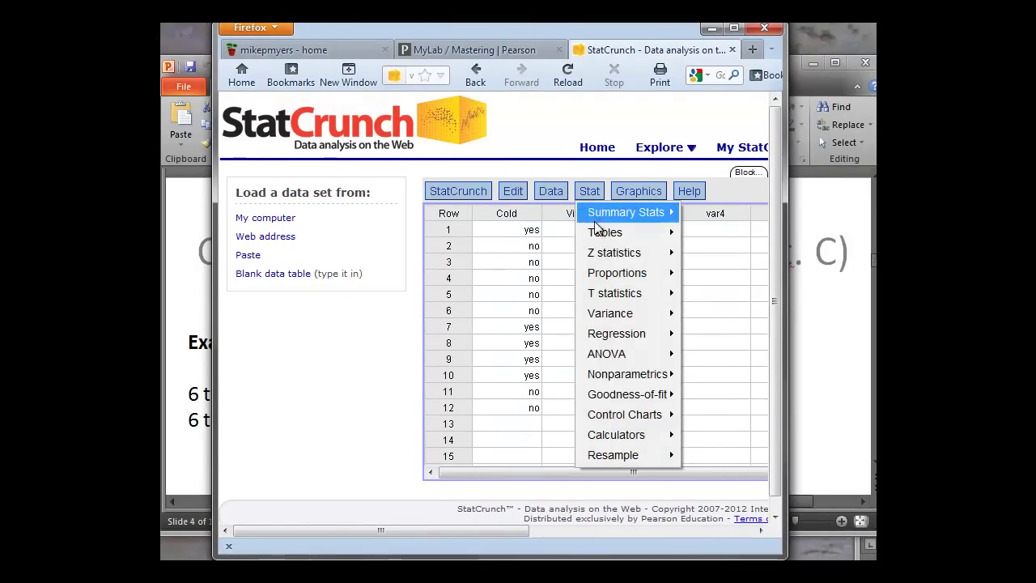
{"action": "mouse_move", "coordinate": [606, 232]}
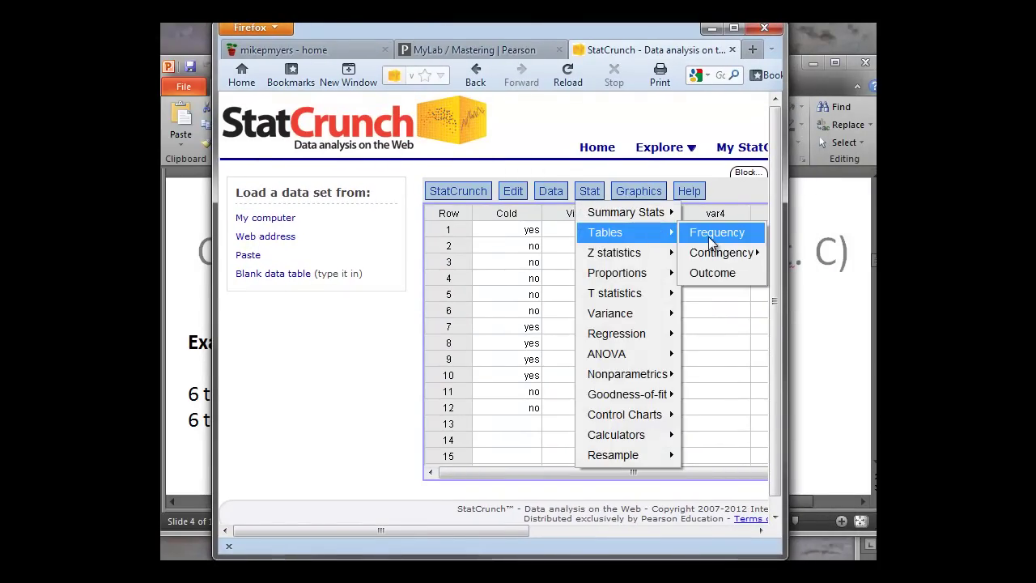
{"action": "mouse_move", "coordinate": [715, 254]}
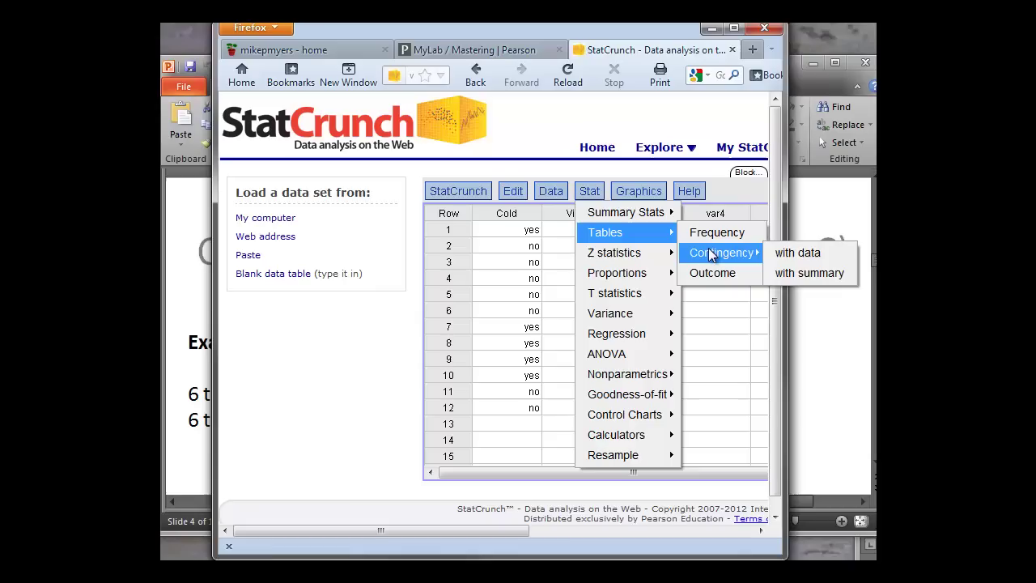
{"action": "left_click", "coordinate": [826, 256]}
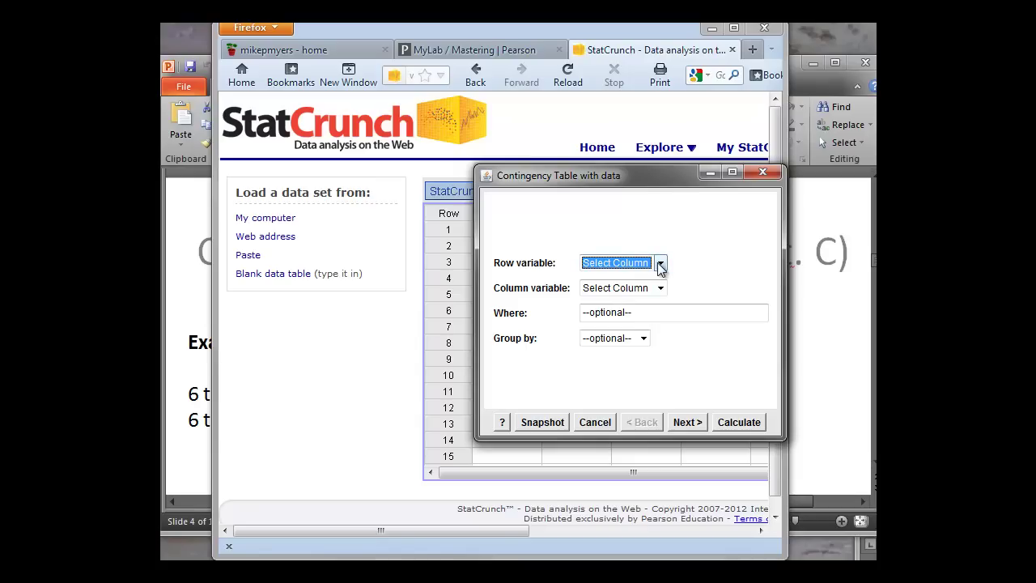
Choose Cold as the row variable and Vit C as the column variable.
{"action": "left_click", "coordinate": [659, 265]}
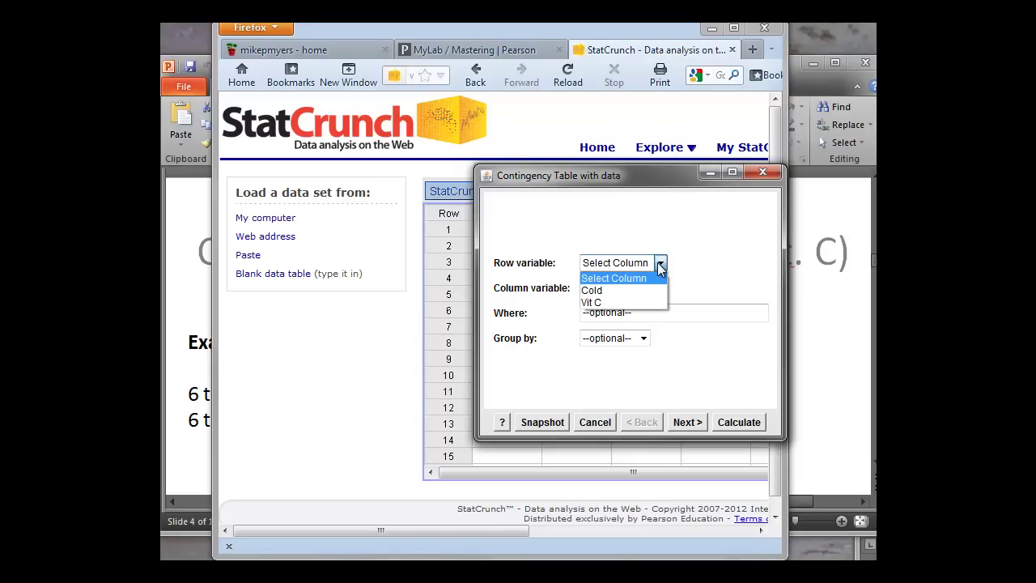
{"action": "left_click", "coordinate": [623, 290]}
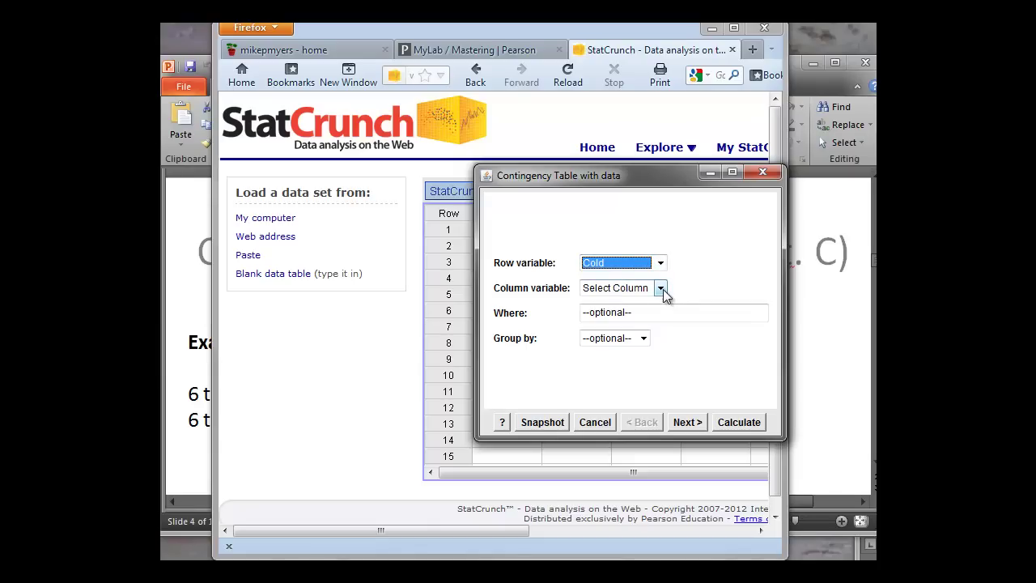
{"action": "left_click", "coordinate": [662, 290]}
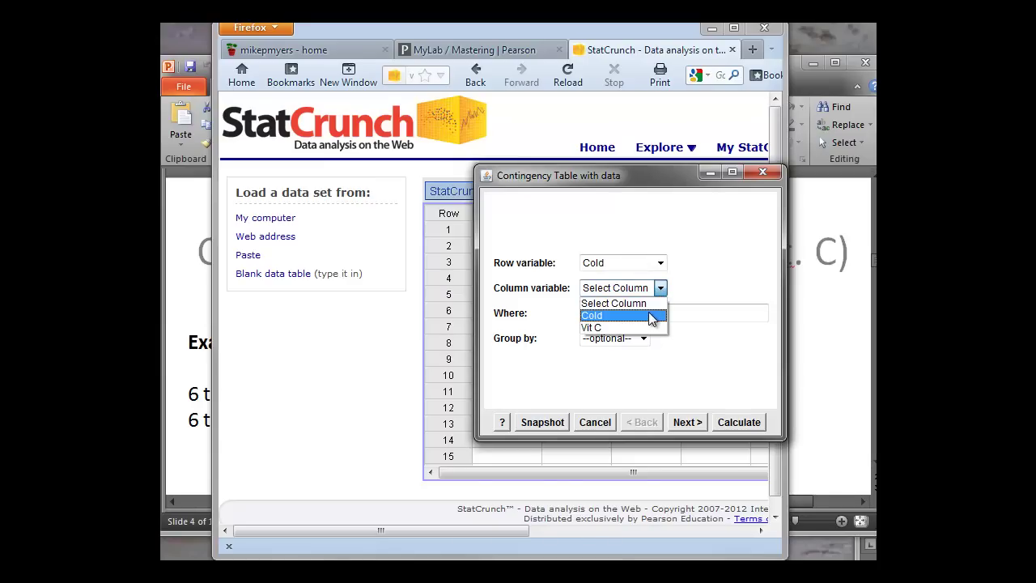
{"action": "left_click", "coordinate": [649, 327]}
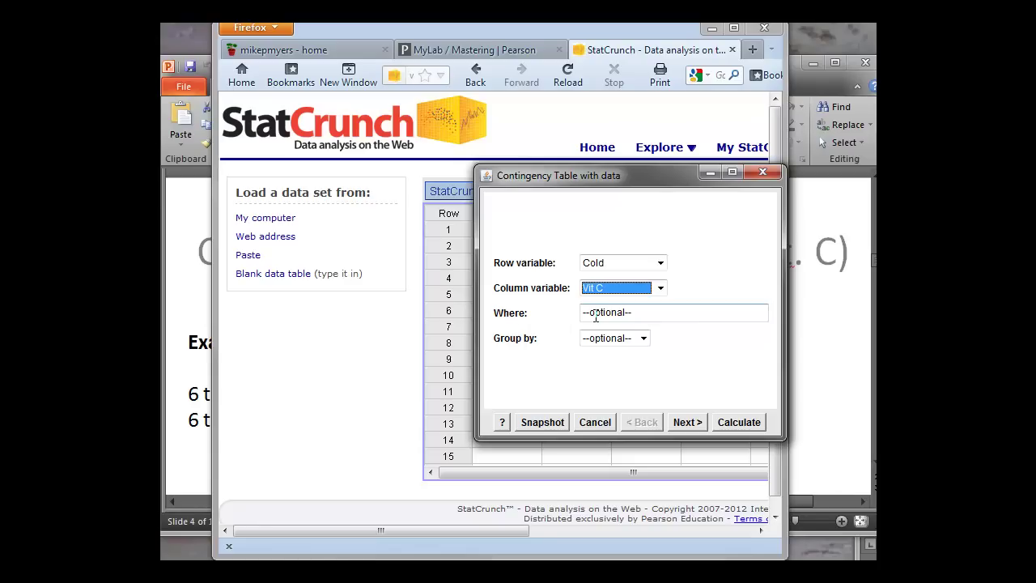
Turn on row, column and total percents and turn off the Chi-Square test.
{"action": "left_click", "coordinate": [690, 423]}
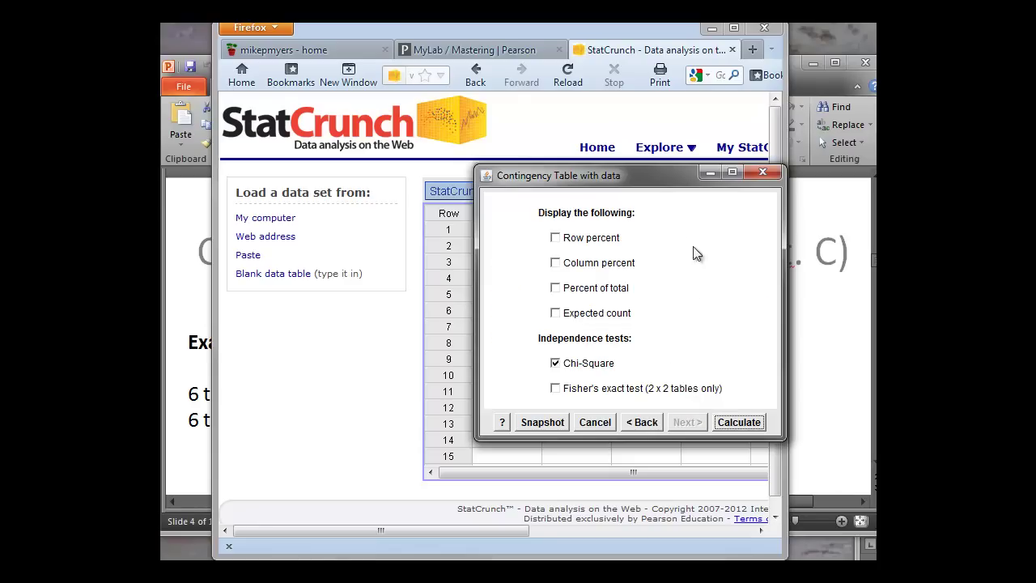
{"action": "left_click", "coordinate": [567, 240]}
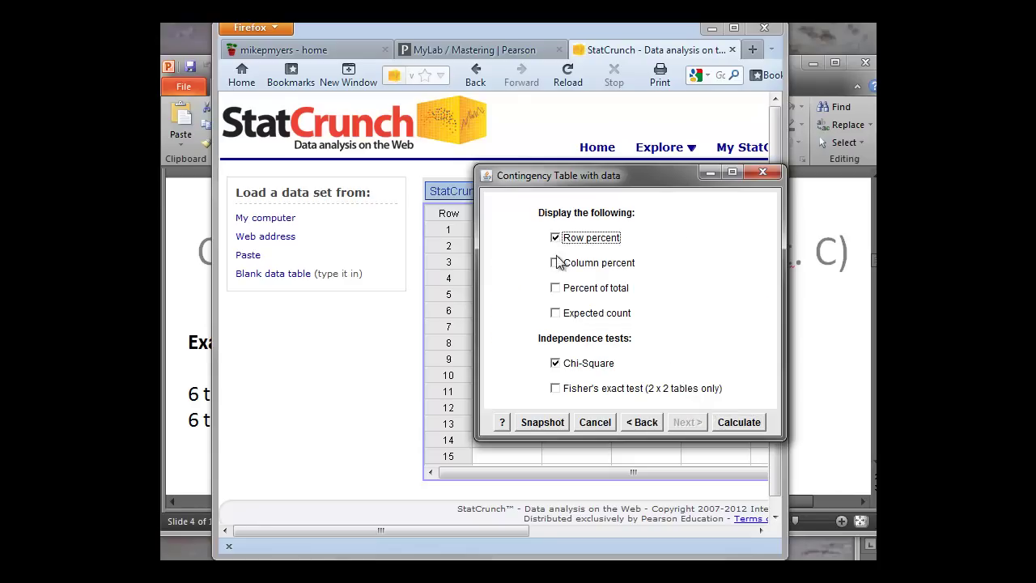
{"action": "left_click", "coordinate": [555, 266]}
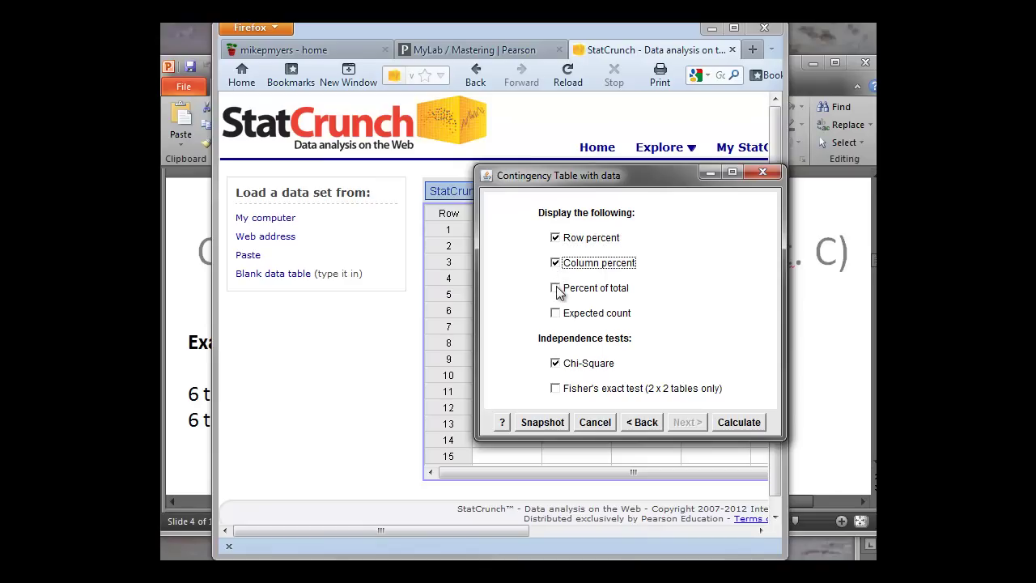
{"action": "left_click", "coordinate": [559, 289]}
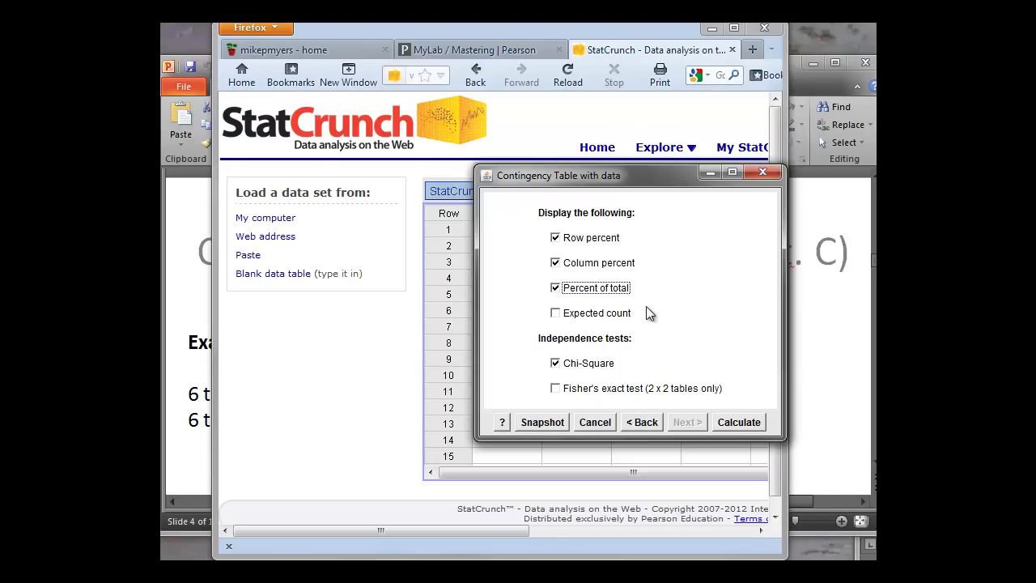
{"action": "left_click", "coordinate": [556, 363]}
Calculate the Cold-by-Vit C contingency table and widen its results window.
{"action": "left_click", "coordinate": [738, 424]}
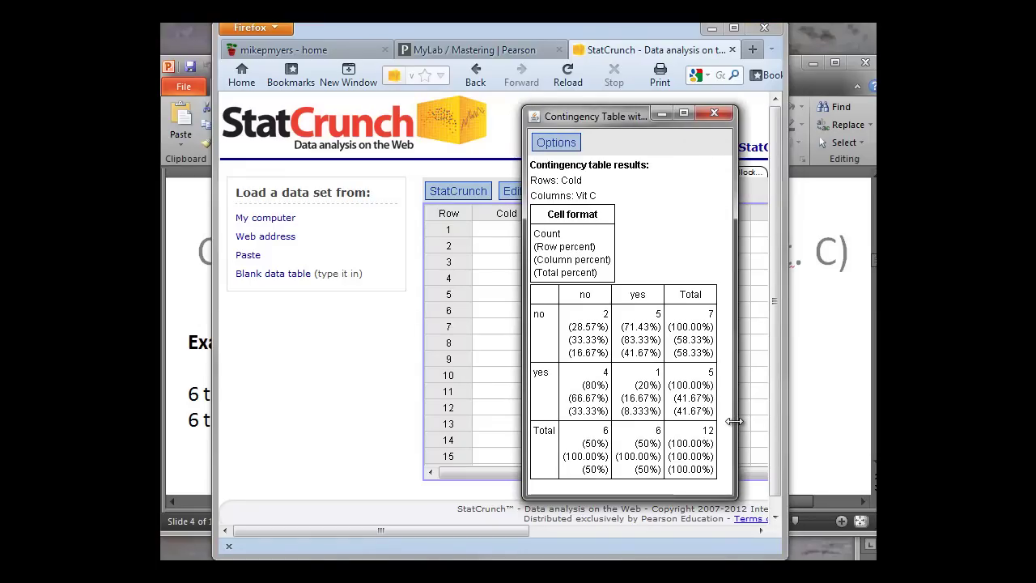
{"action": "left_click_drag", "start_coordinate": [523, 307], "coordinate": [347, 302]}
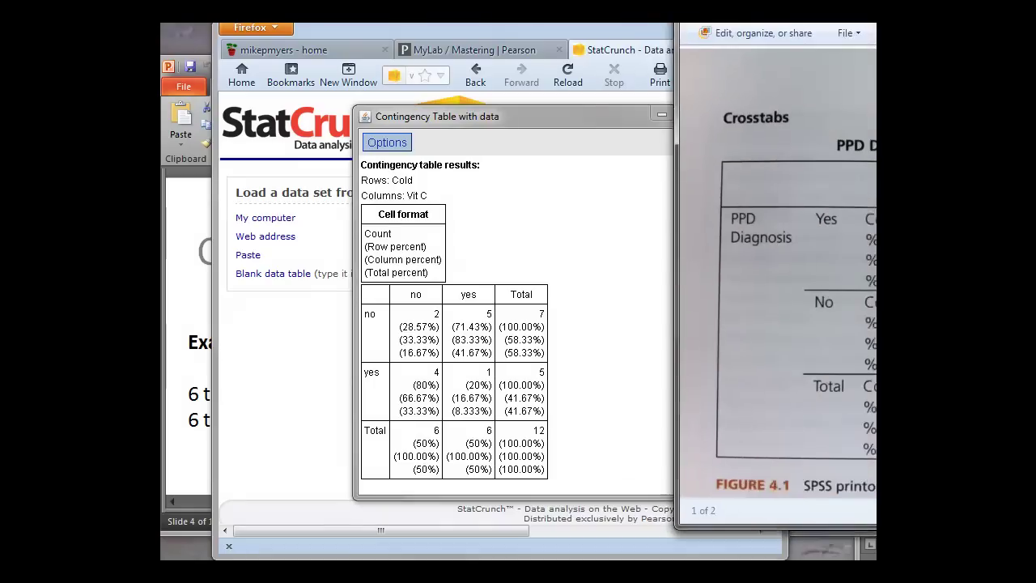
{"action": "left_click_drag", "start_coordinate": [878, 35], "coordinate": [654, 41]}
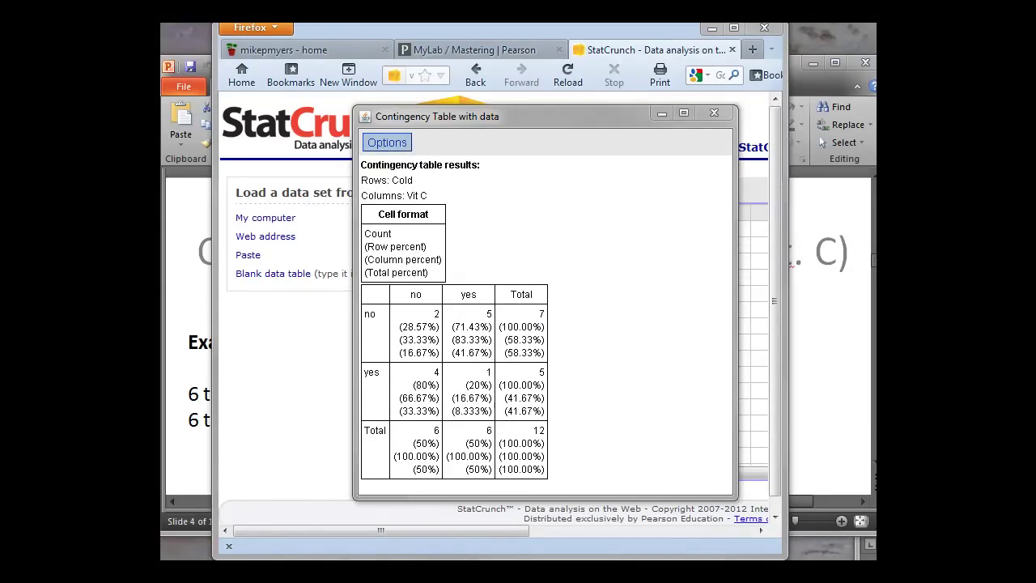
Copy the contingency table results via the results window's Options menu.
{"action": "left_click_drag", "start_coordinate": [518, 116], "coordinate": [559, 116]}
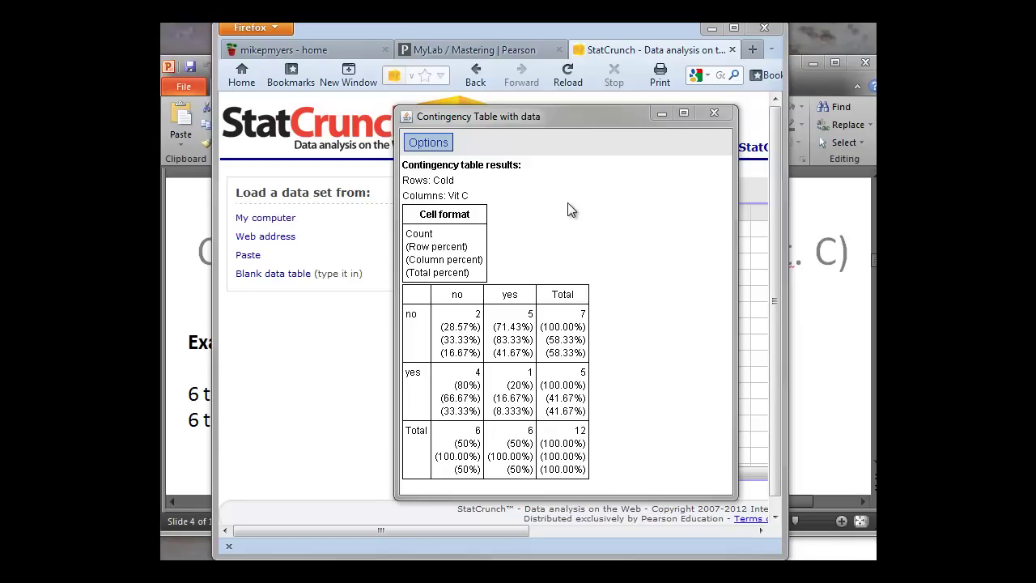
{"action": "left_click", "coordinate": [440, 148]}
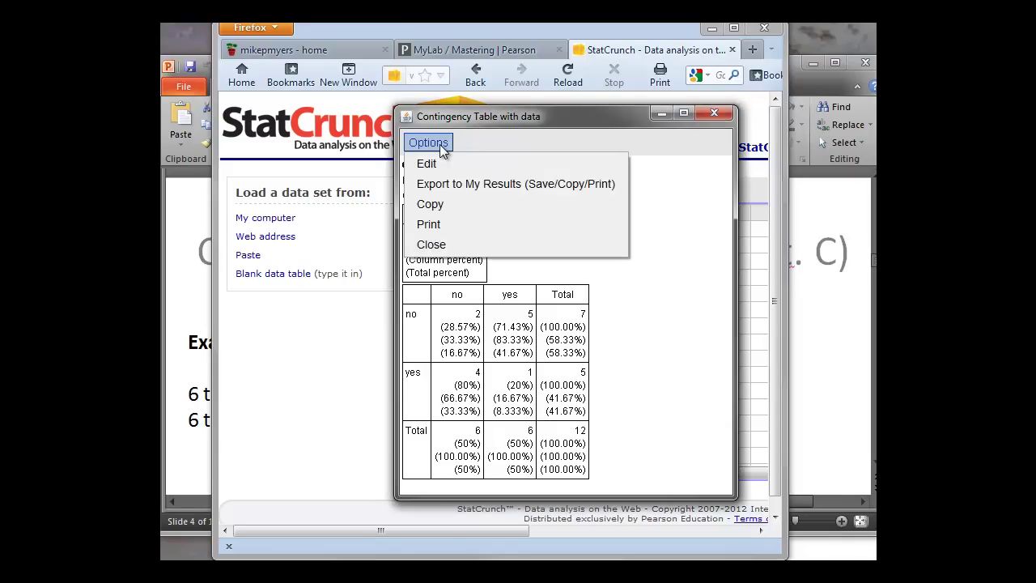
{"action": "left_click", "coordinate": [442, 208]}
Paste the copied contingency table into the Word document.
{"action": "key", "text": "alt+Tab"}
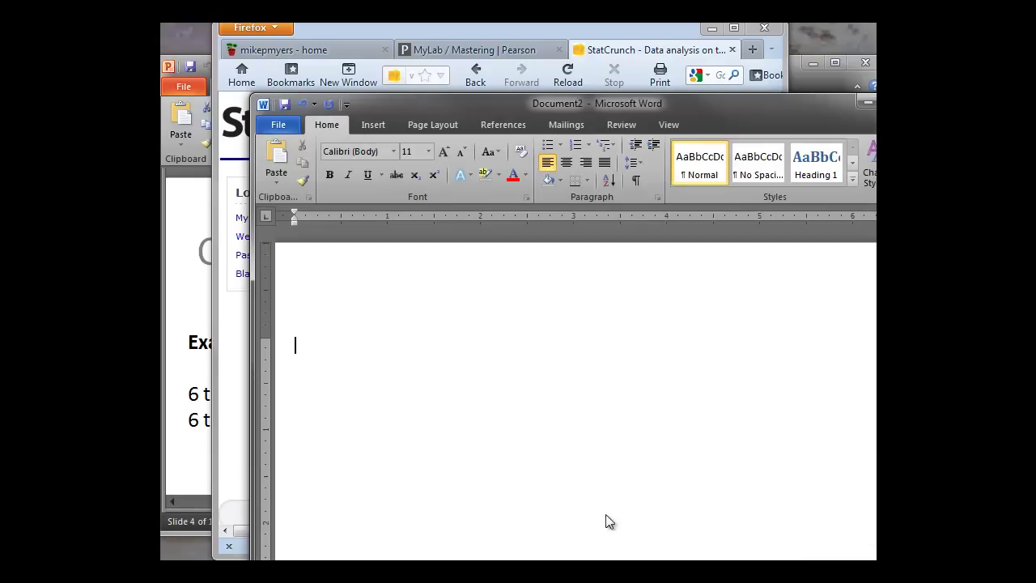
{"action": "left_click_drag", "start_coordinate": [730, 120], "coordinate": [678, 20]}
{"action": "key", "text": "ctrl+v"}
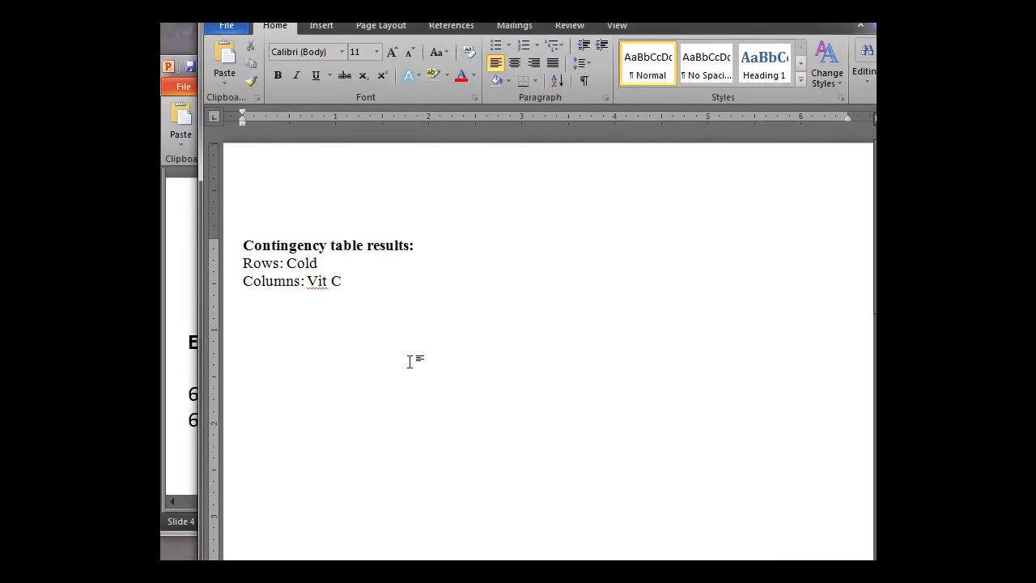
{"action": "scroll", "coordinate": [668, 453], "scroll_direction": "down", "scroll_amount": 1}
{"action": "scroll", "coordinate": [668, 442], "scroll_direction": "down", "scroll_amount": 2}
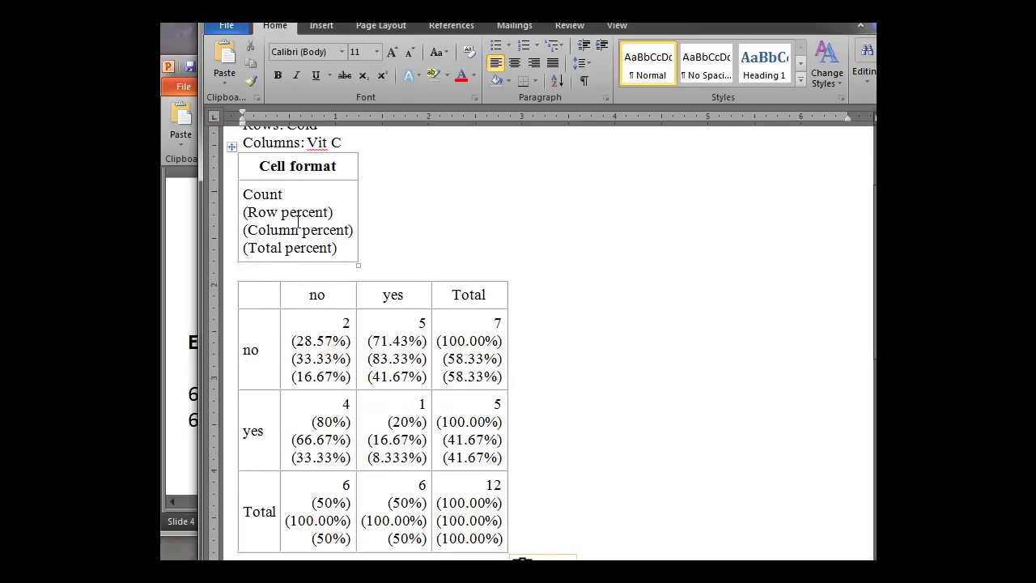
Capitalise the row label to No and add '% with cold', '% within Vit C', '% of Total' lines.
{"action": "left_click", "coordinate": [266, 352]}
{"action": "key", "text": "BackSpace"}
{"action": "key", "text": "BackSpace"}
{"action": "type", "text": "No"}
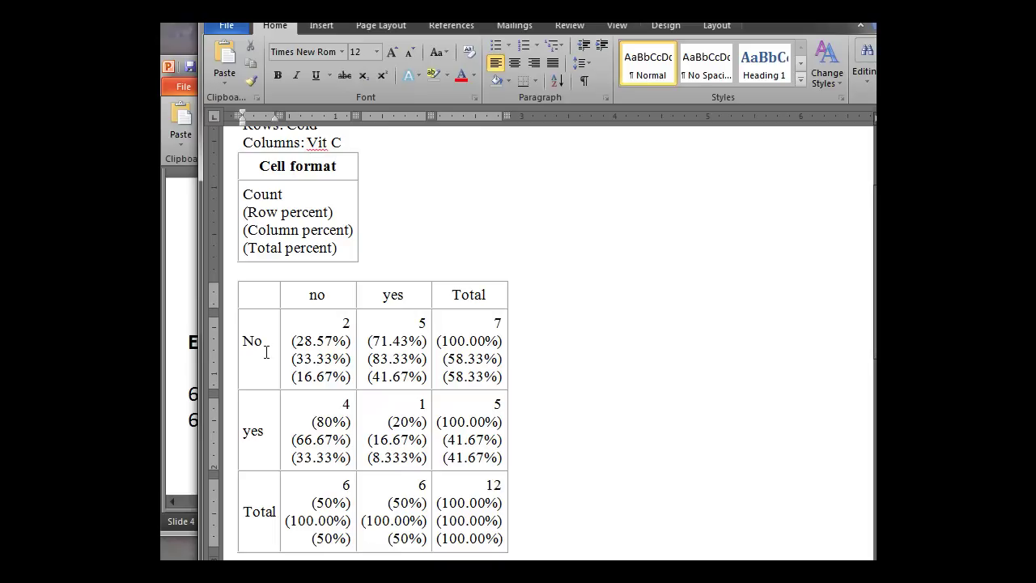
{"action": "key", "text": "Return"}
{"action": "type", "text": "% with"}
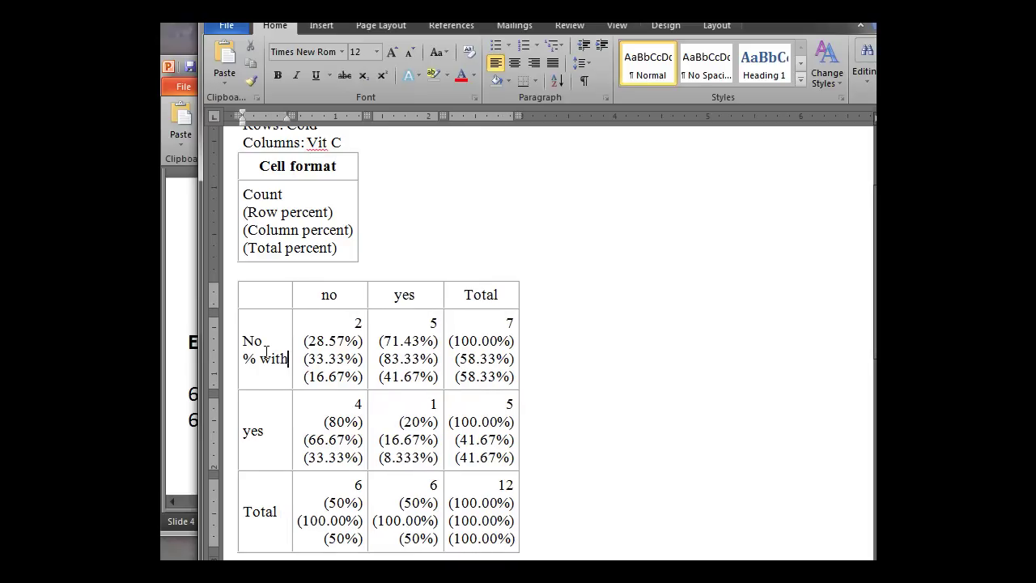
{"action": "type", "text": "cold"}
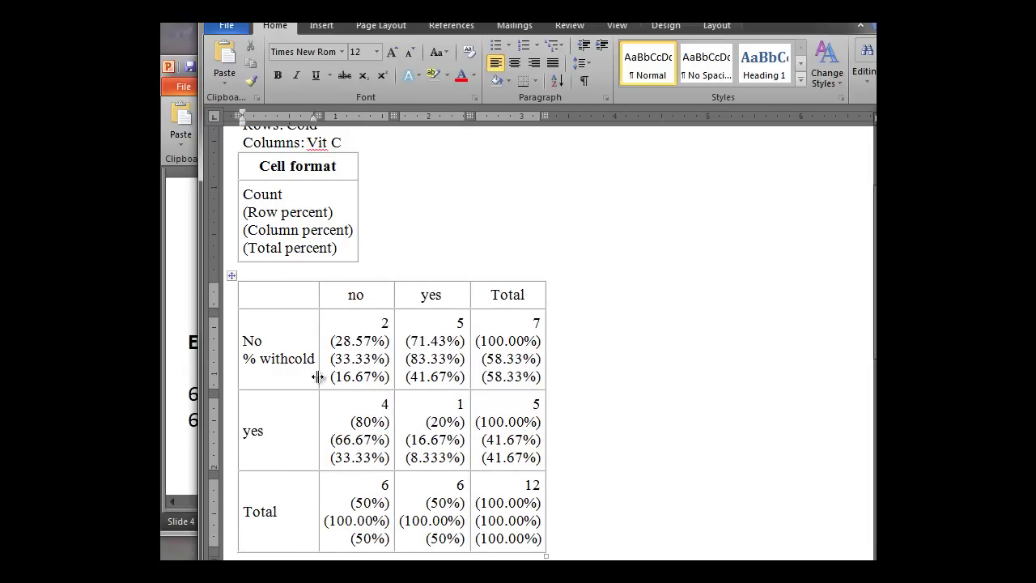
{"action": "left_click", "coordinate": [288, 362]}
{"action": "type", "text": "cold "}
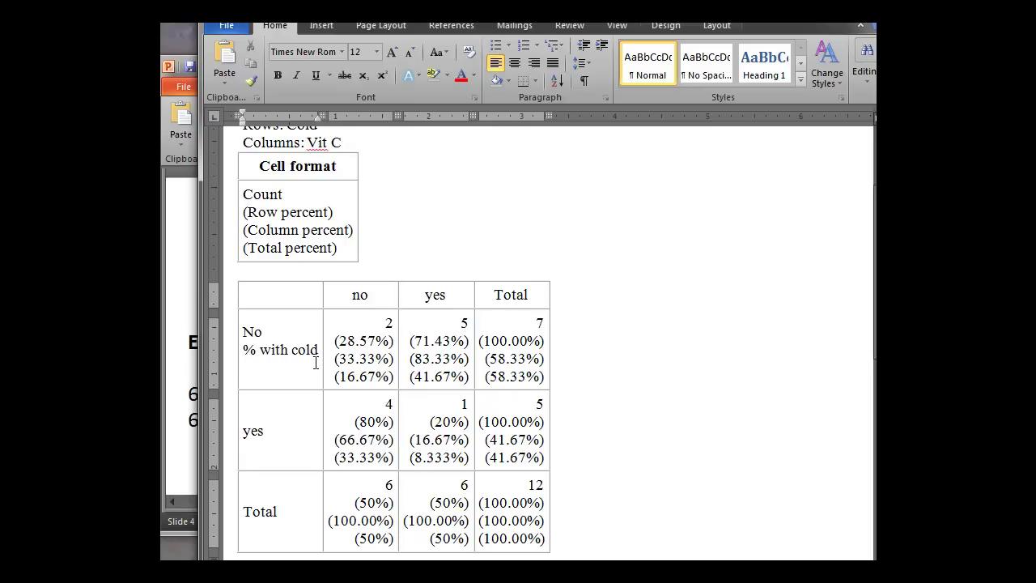
{"action": "type", "text": "% within"}
{"action": "left_click", "coordinate": [254, 368]}
{"action": "left_click", "coordinate": [304, 369]}
{"action": "type", "text": "Vit C"}
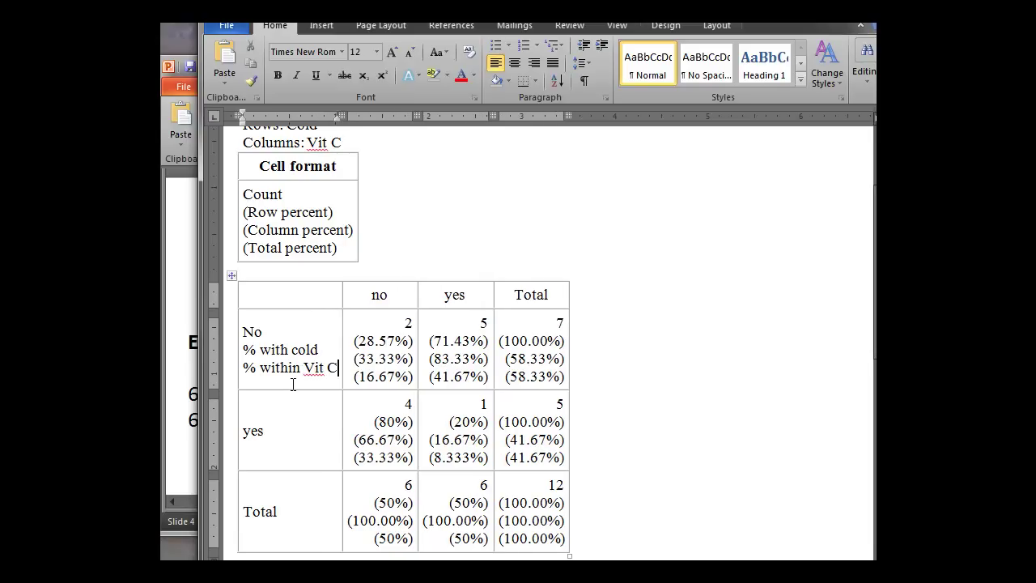
{"action": "key", "text": "Return"}
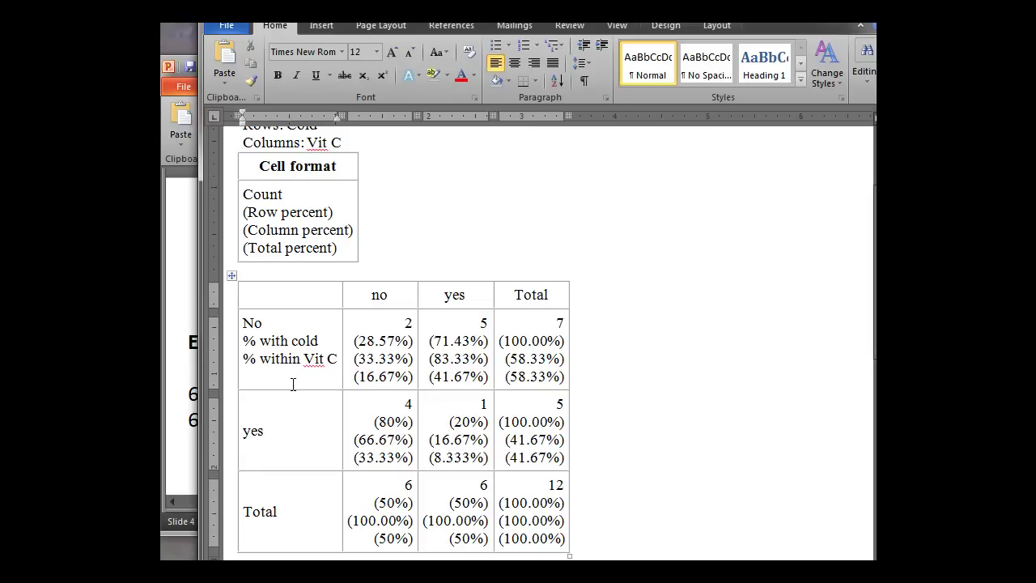
{"action": "type", "text": "% of Total"}
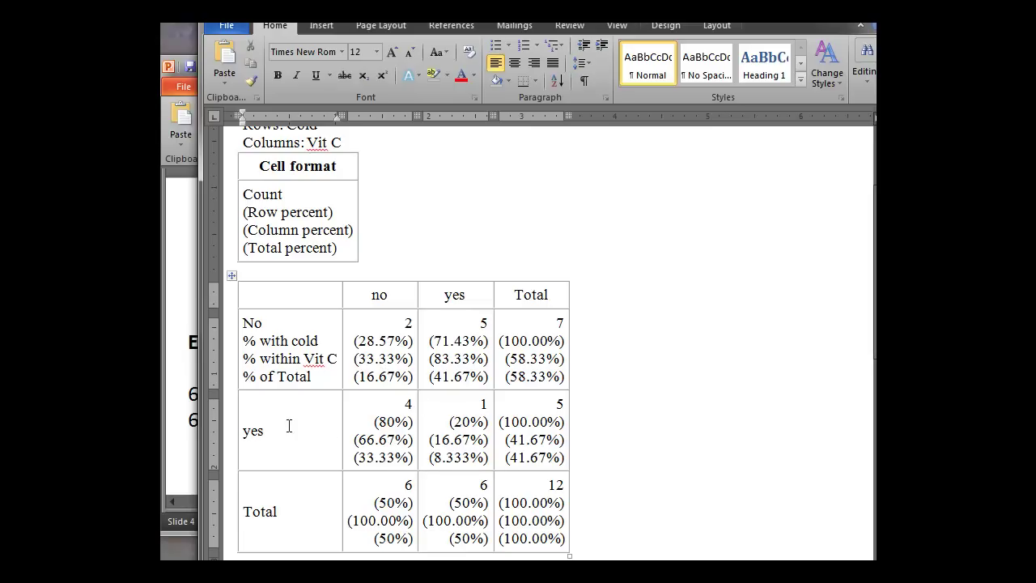
Copy the three percent label lines and paste them under the Yes and Total row labels.
{"action": "left_click_drag", "start_coordinate": [244, 341], "coordinate": [322, 371]}
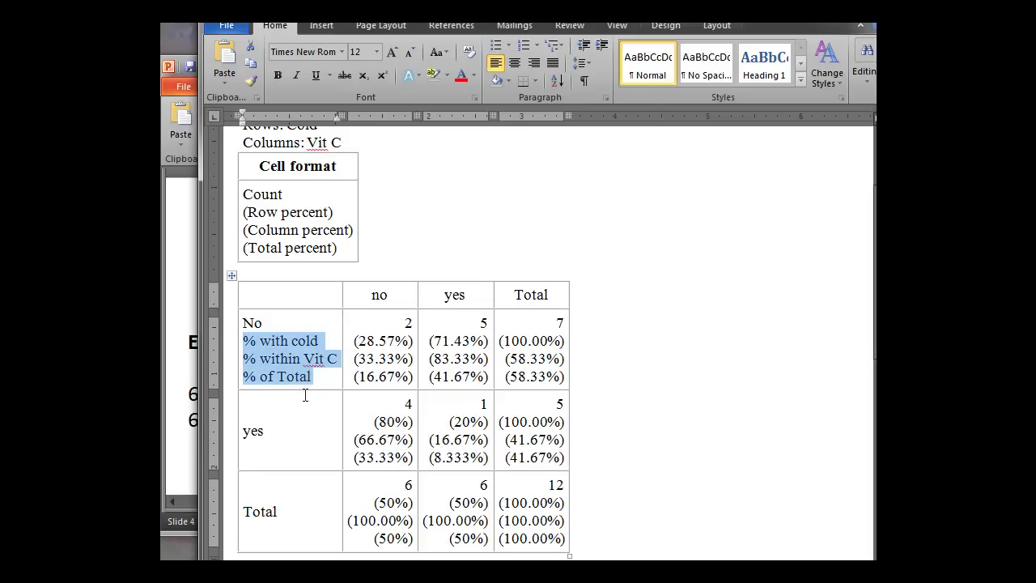
{"action": "left_click", "coordinate": [276, 432]}
{"action": "key", "text": "Return"}
{"action": "key", "text": "ctrl+v"}
{"action": "left_click", "coordinate": [280, 512]}
{"action": "key", "text": "Return"}
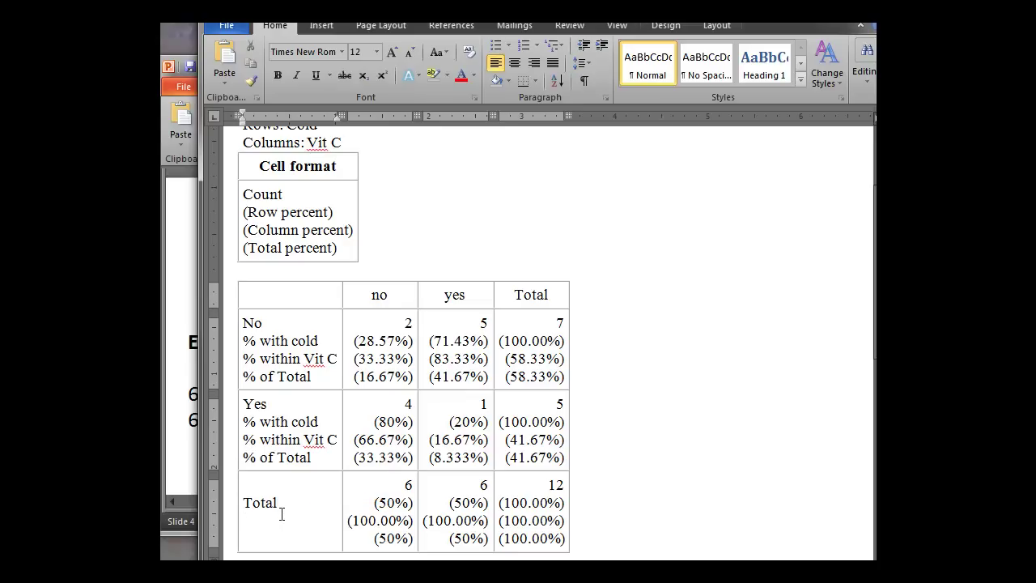
{"action": "key", "text": "ctrl+v"}
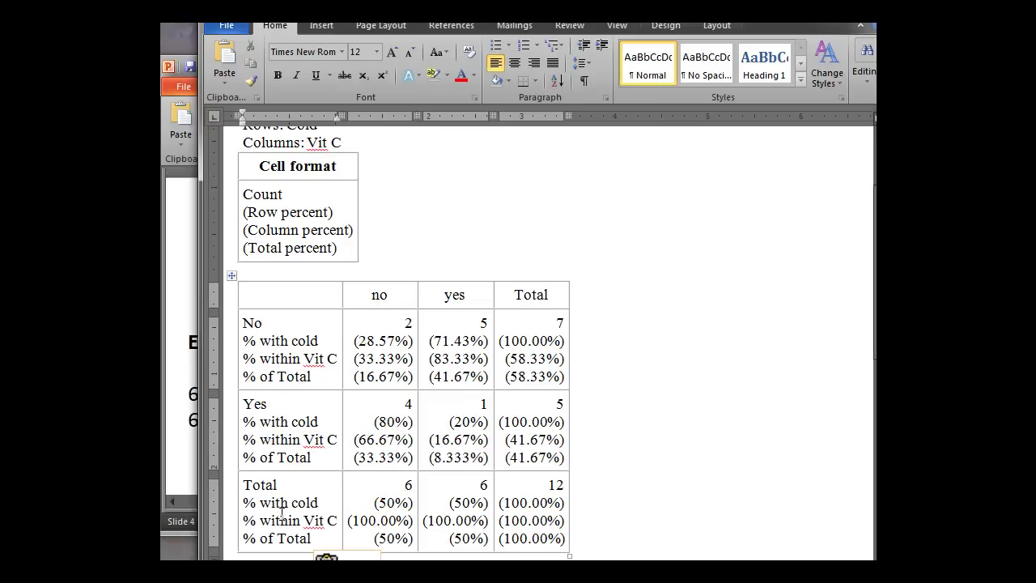
Type 'Got a Cold' into the empty top-left header cell of the table.
{"action": "left_click", "coordinate": [407, 293]}
{"action": "left_click", "coordinate": [324, 291]}
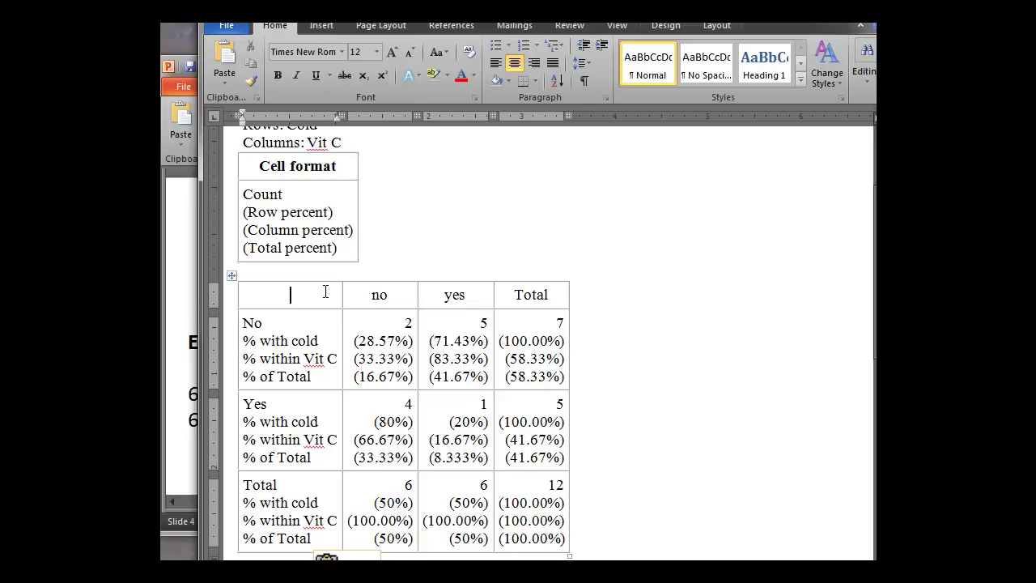
{"action": "type", "text": "Got "}
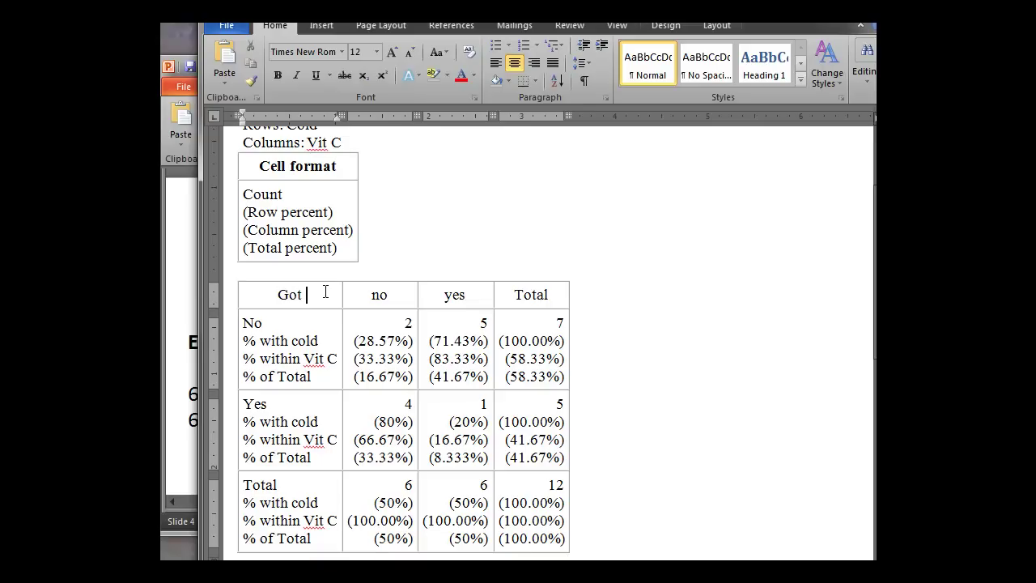
{"action": "type", "text": "a Cold"}
Insert an empty row above the header row and merge it into one full-width cell.
{"action": "left_click", "coordinate": [448, 274]}
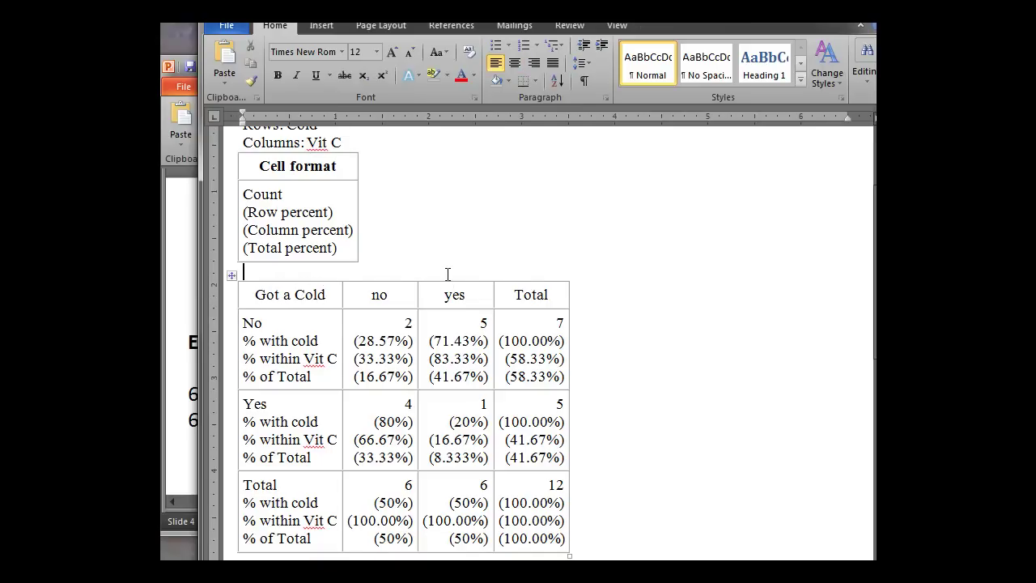
{"action": "right_click", "coordinate": [405, 297]}
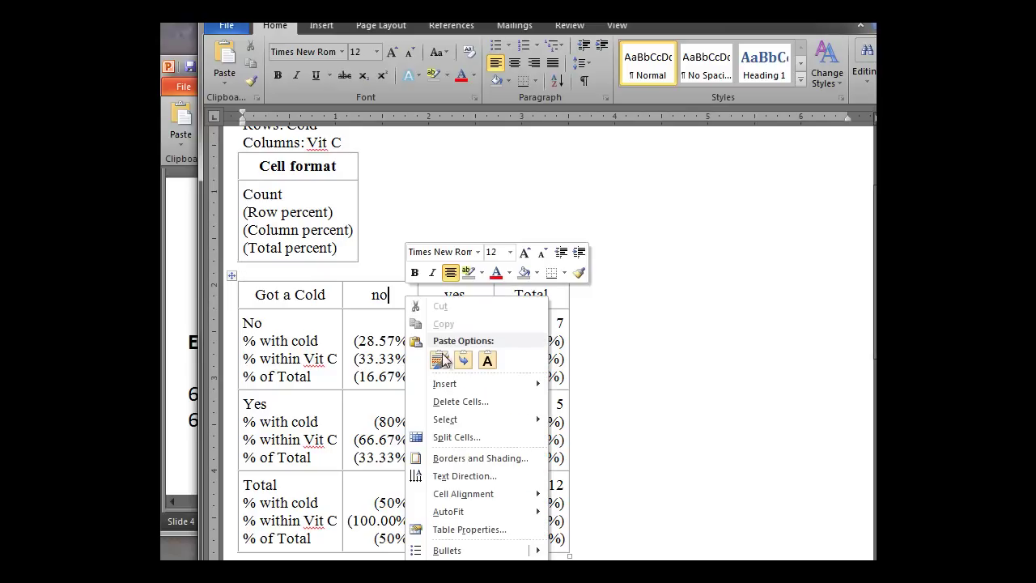
{"action": "mouse_move", "coordinate": [453, 383]}
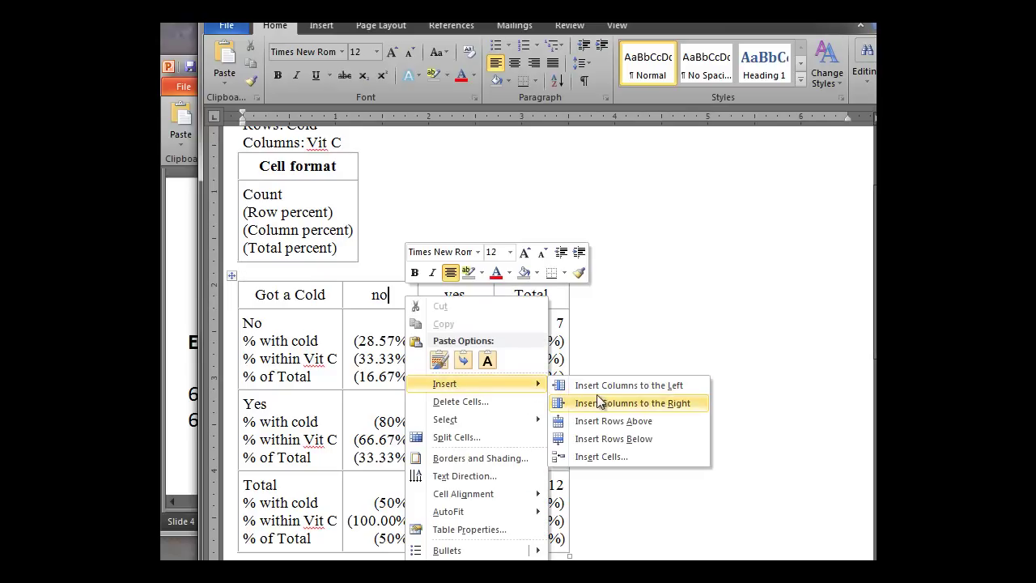
{"action": "left_click", "coordinate": [609, 422]}
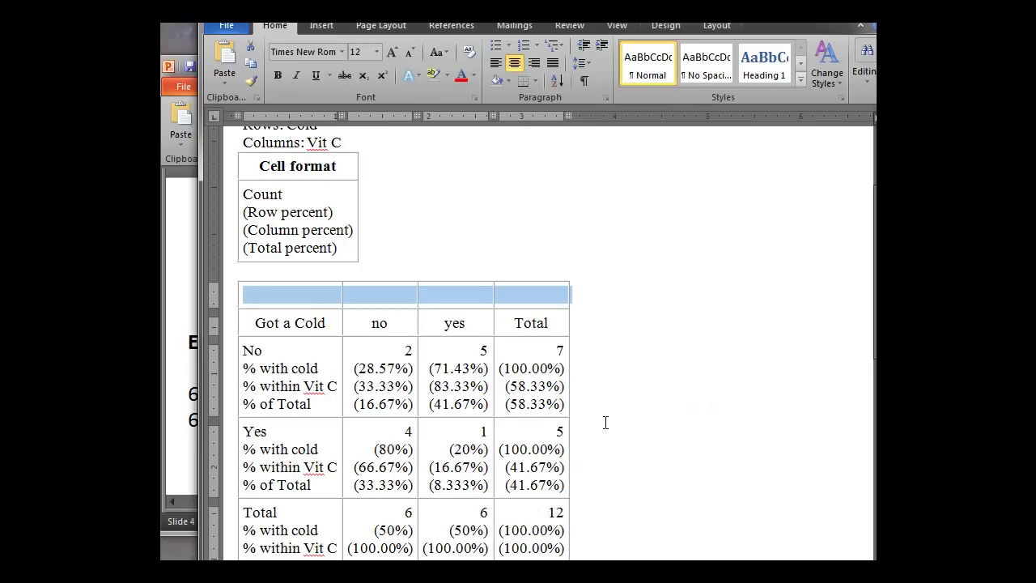
{"action": "right_click", "coordinate": [429, 292]}
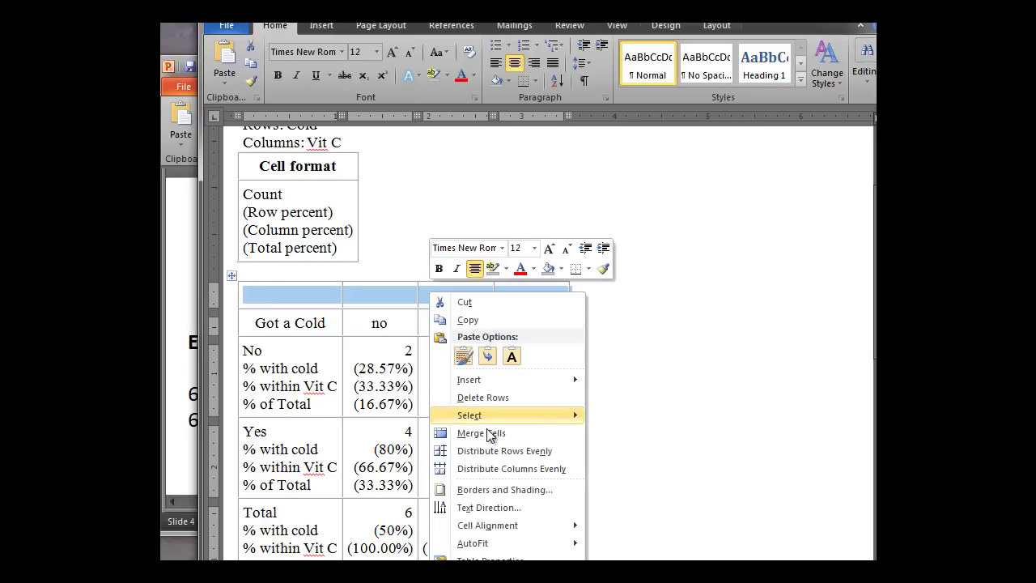
{"action": "left_click", "coordinate": [491, 435]}
{"action": "left_click", "coordinate": [429, 296]}
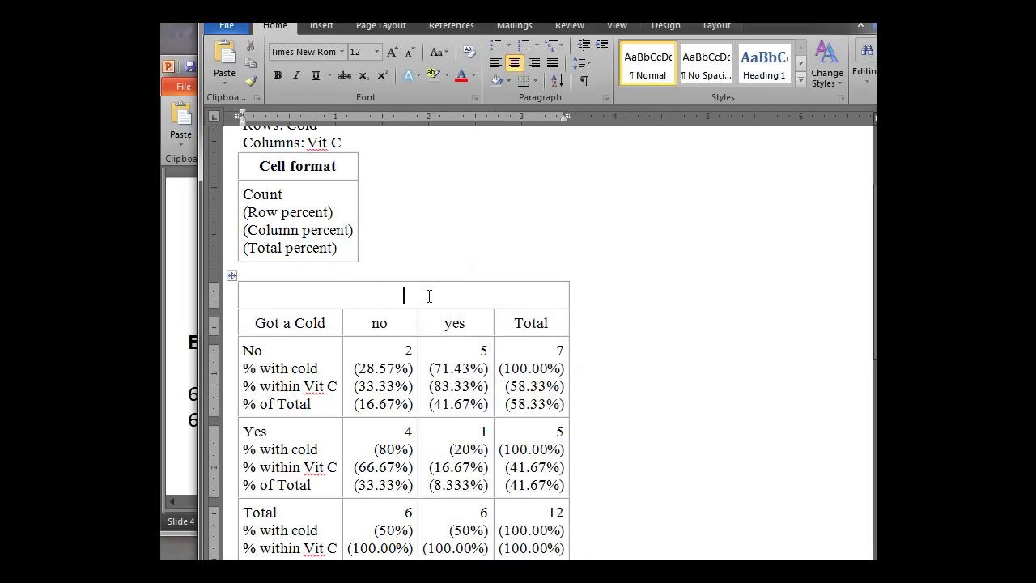
Split the merged top cell in two, align the border with the first column, and type 'Took Vit C' in the right cell.
{"action": "right_click", "coordinate": [422, 296]}
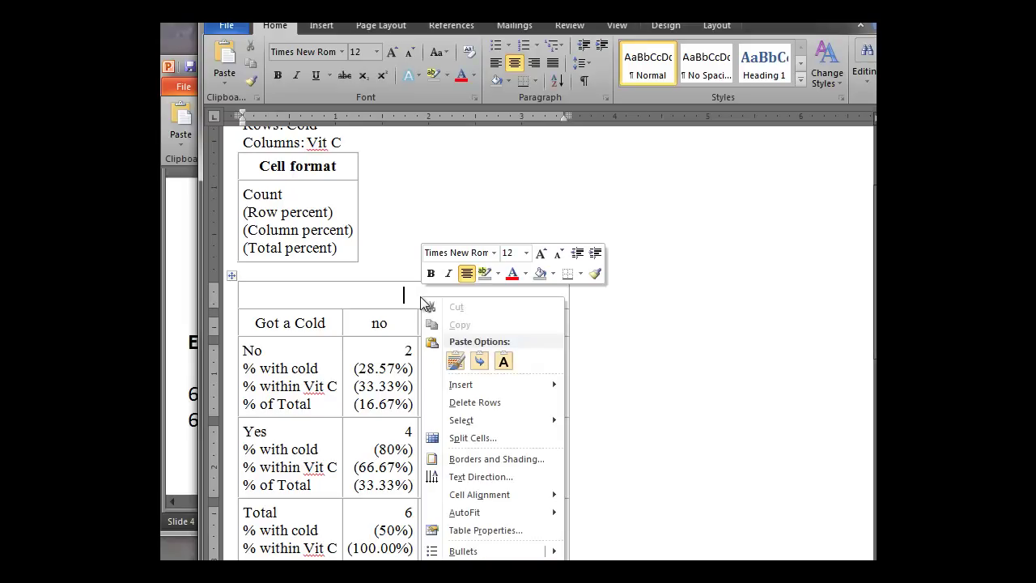
{"action": "left_click", "coordinate": [460, 437]}
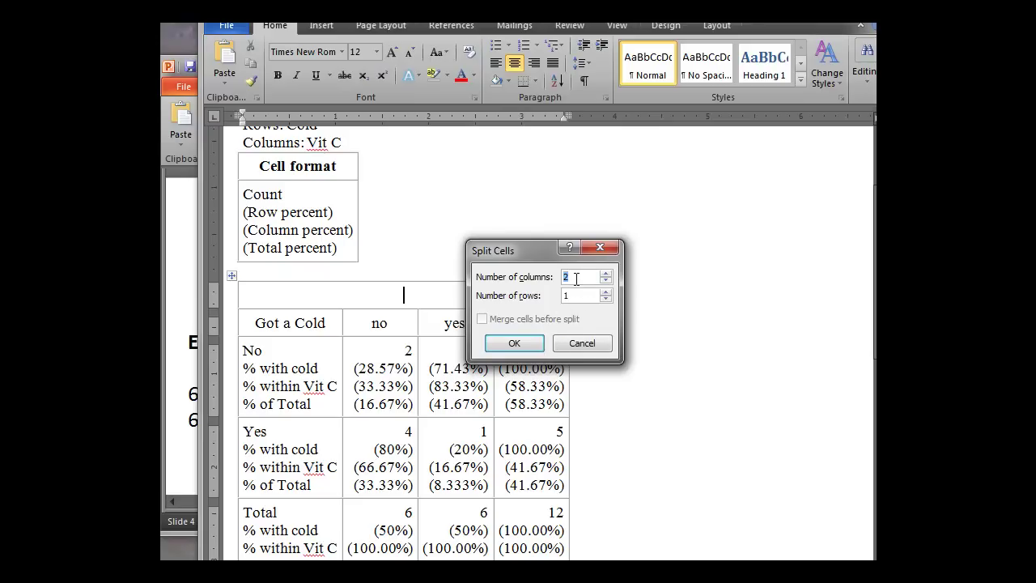
{"action": "left_click", "coordinate": [514, 344]}
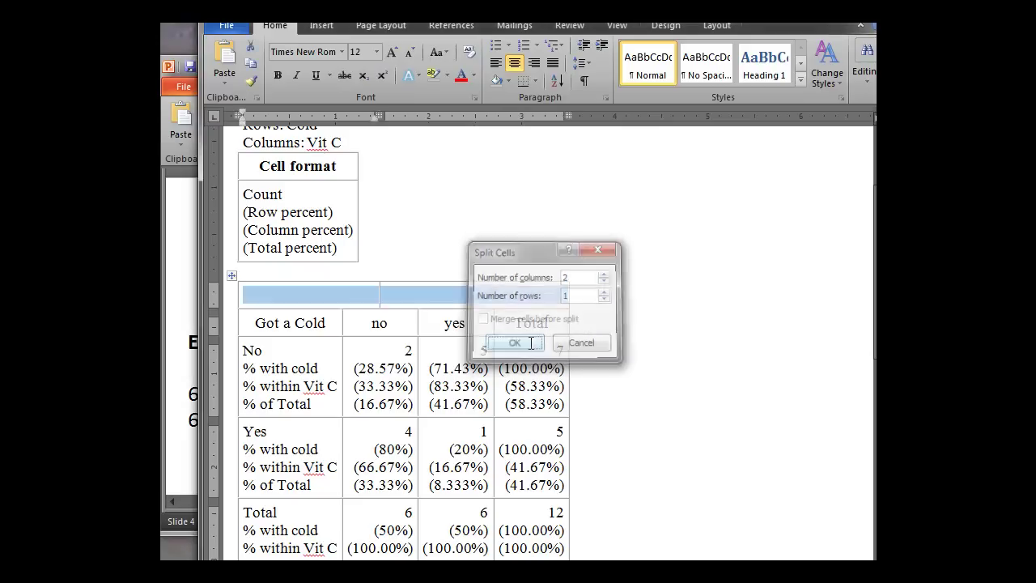
{"action": "left_click_drag", "start_coordinate": [379, 298], "coordinate": [345, 303]}
{"action": "left_click", "coordinate": [390, 294]}
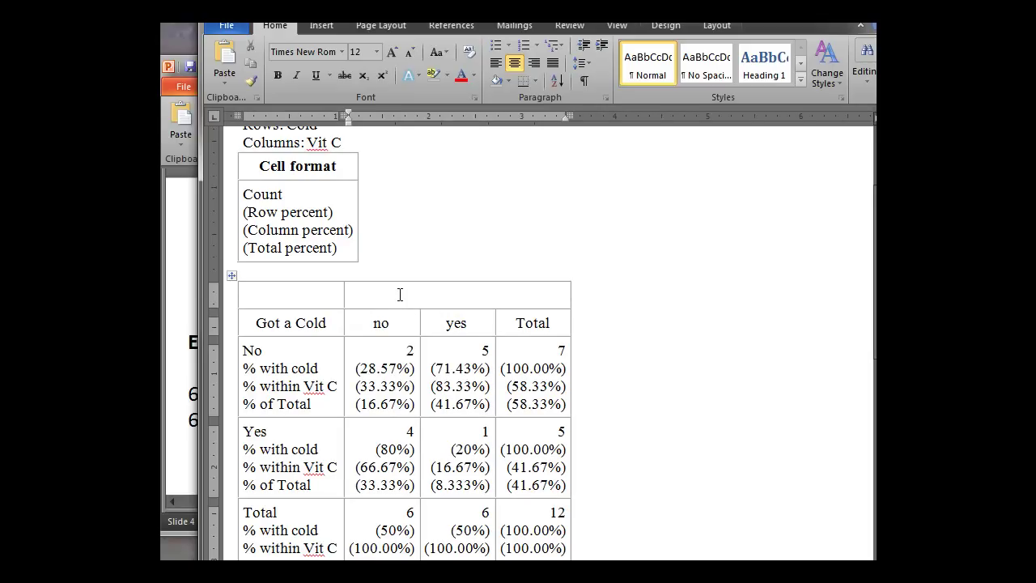
{"action": "type", "text": "Took Vit C"}
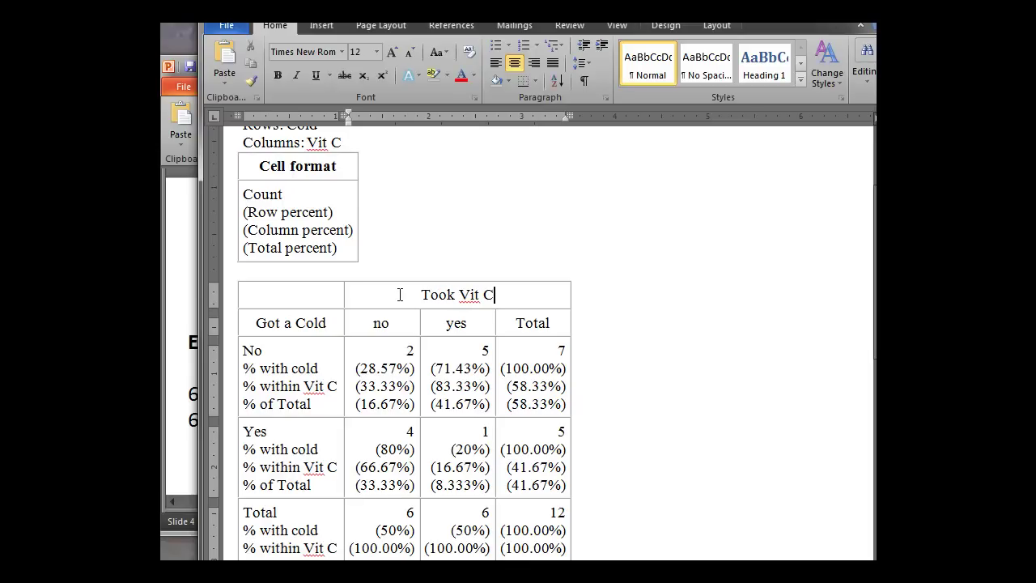
Delete the text and Cell format table above the table, then switch to the crosstab photo.
{"action": "left_click_drag", "start_coordinate": [375, 250], "coordinate": [238, 120]}
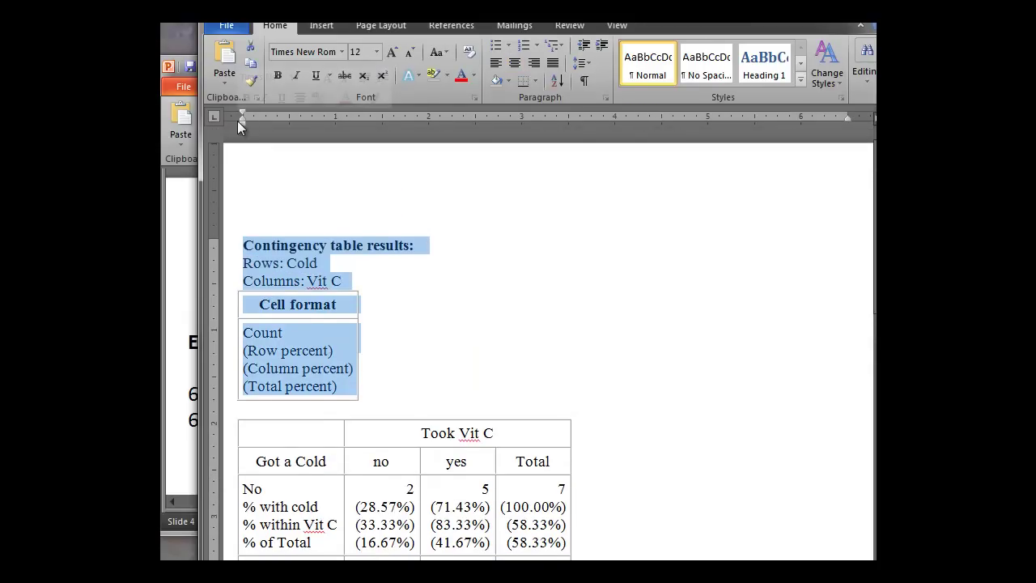
{"action": "key", "text": "Delete"}
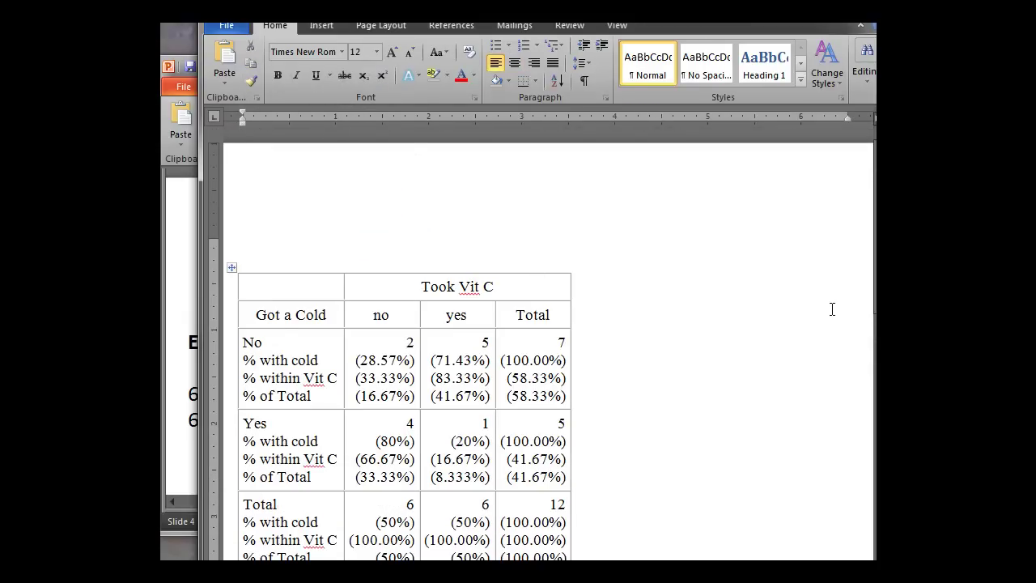
{"action": "key", "text": "Delete"}
{"action": "key", "text": "Delete"}
{"action": "key", "text": "Delete"}
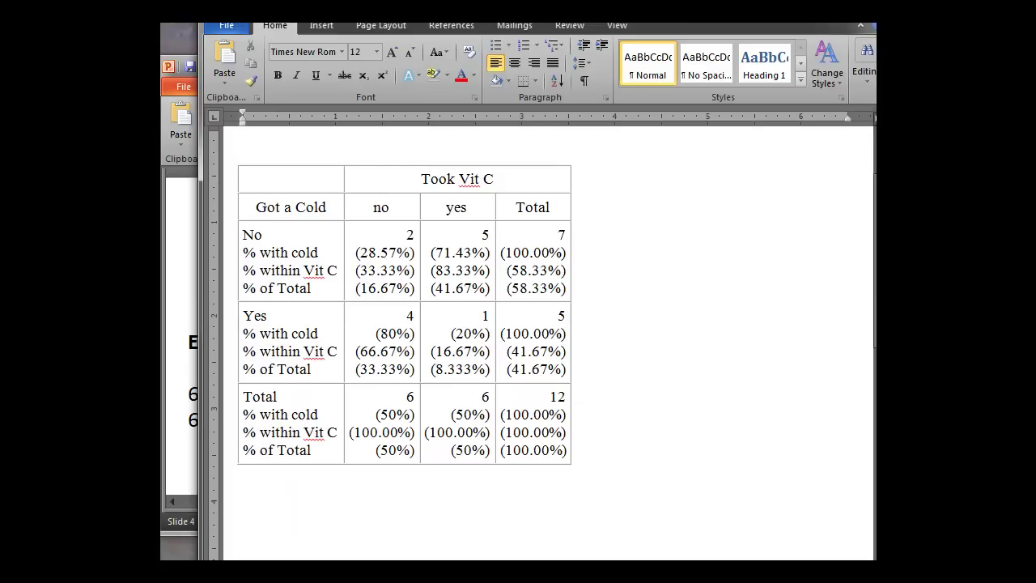
{"action": "key", "text": "alt+Tab"}
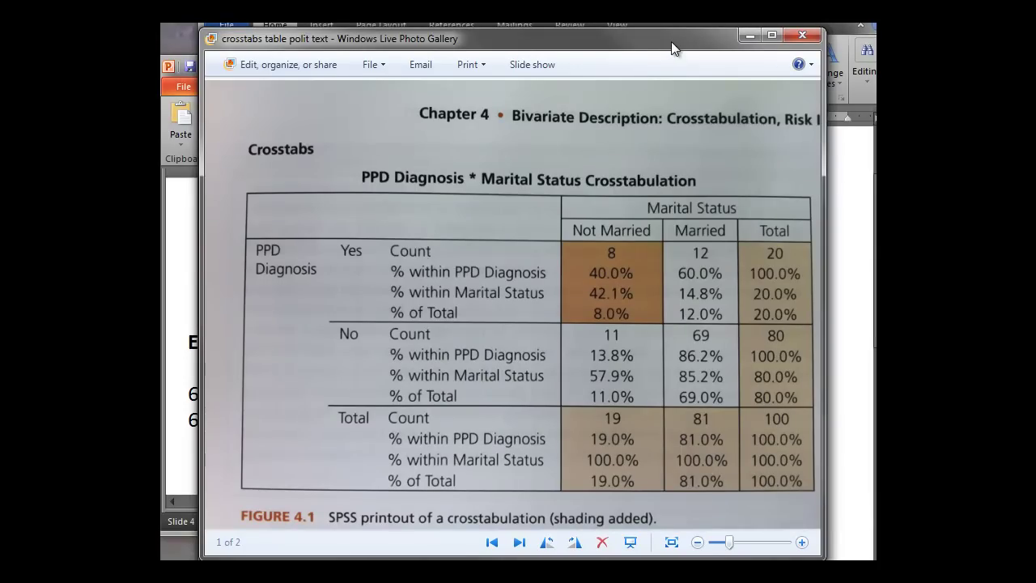
Drag the Photo Gallery window aside and return to the finished Word table.
{"action": "left_click_drag", "start_coordinate": [671, 42], "coordinate": [1035, 324]}
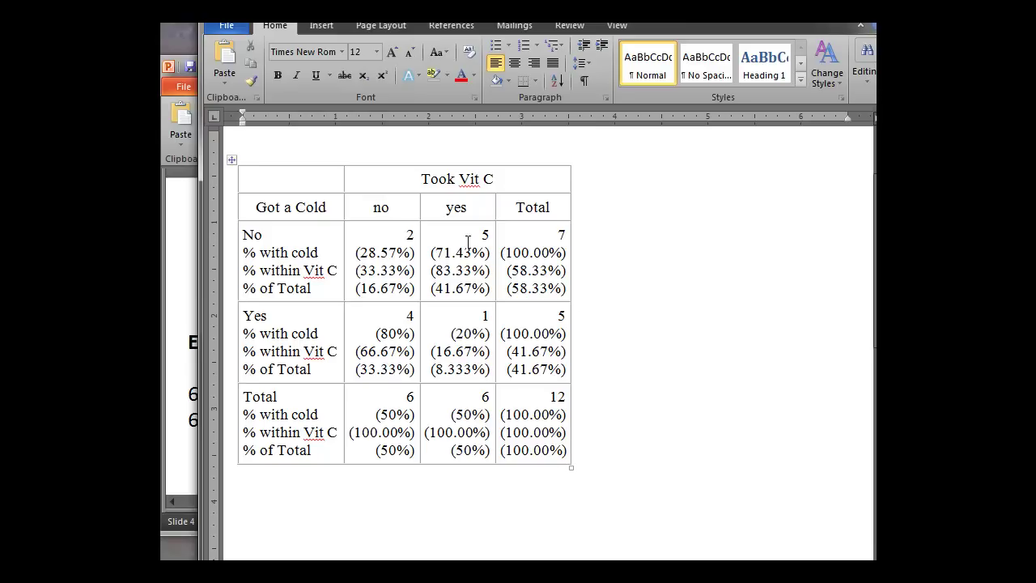
{"action": "left_click", "coordinate": [654, 412]}
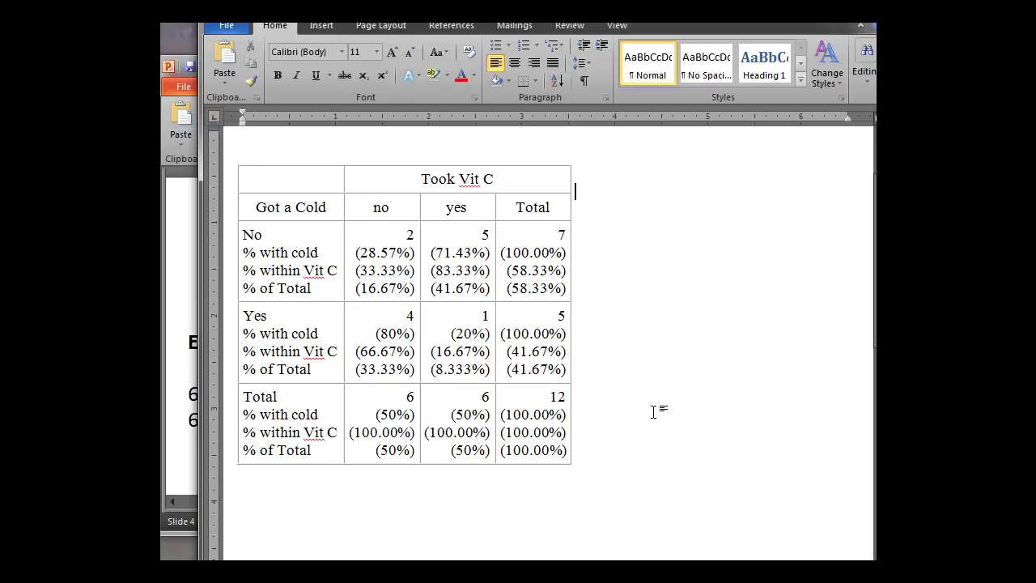